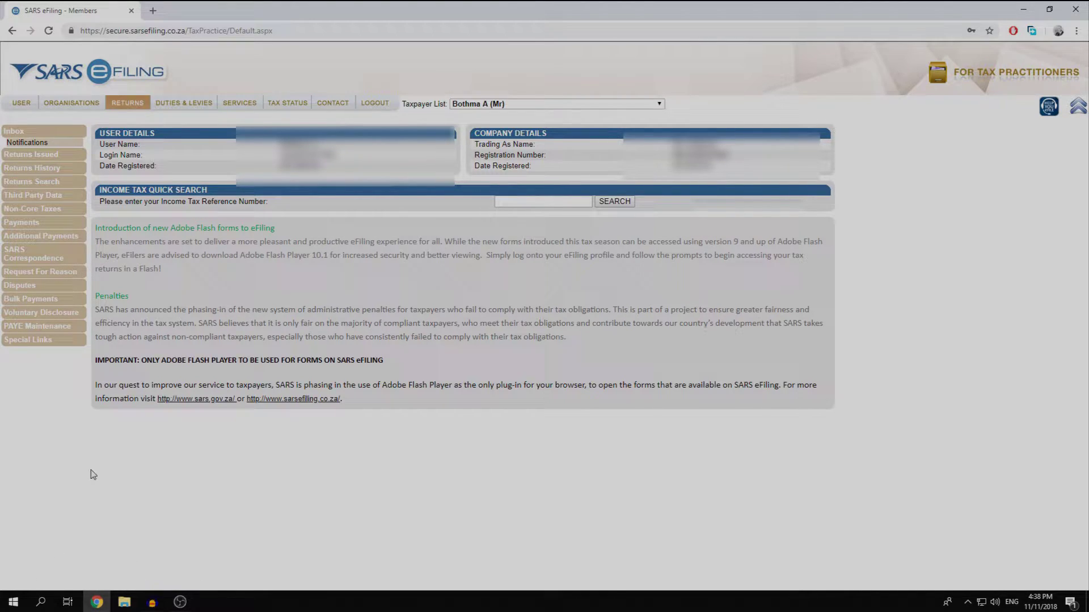
- Go to Organisations > Maintain SARS Registered Details, accept the declaration and continue
click(22, 102)
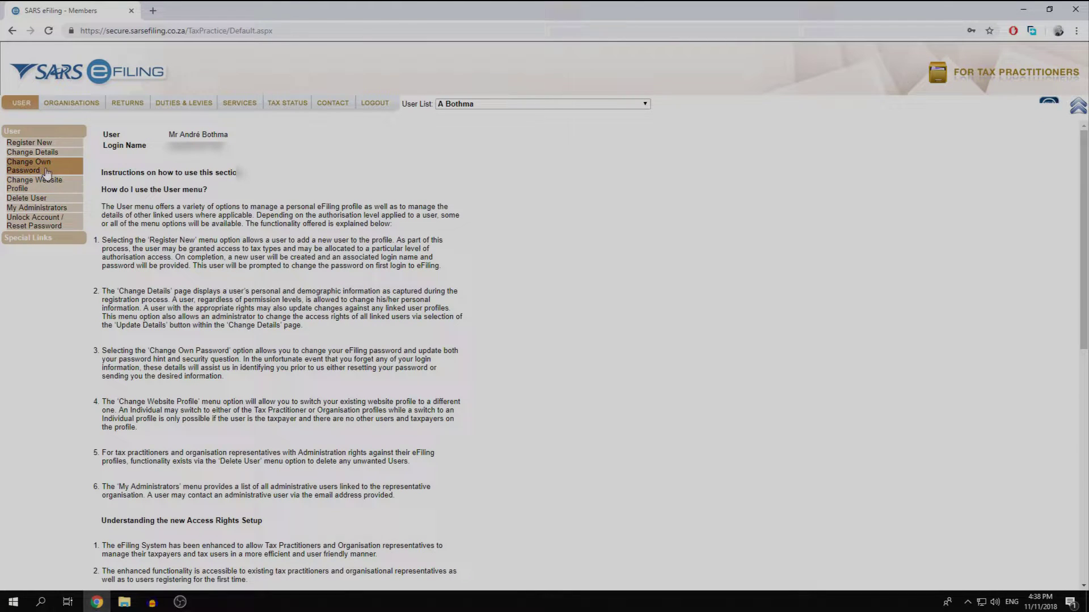
click(72, 104)
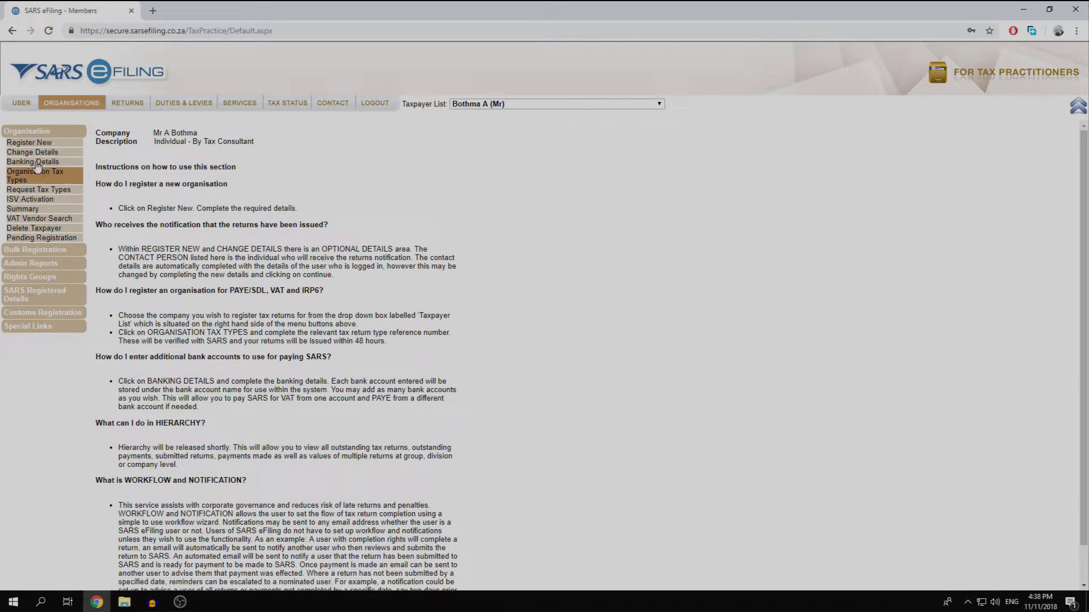
click(43, 295)
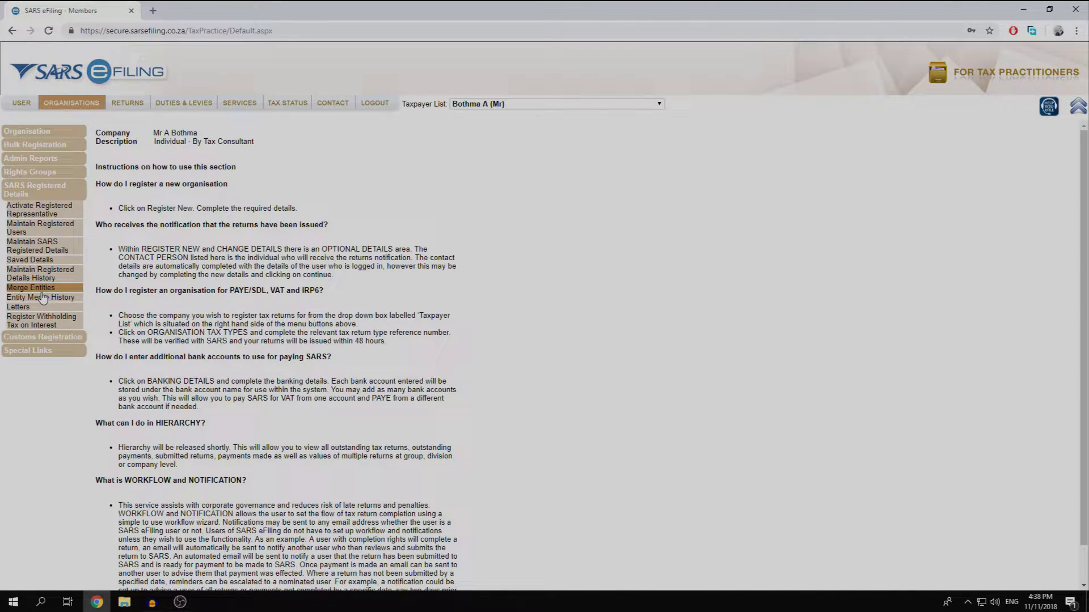
click(57, 250)
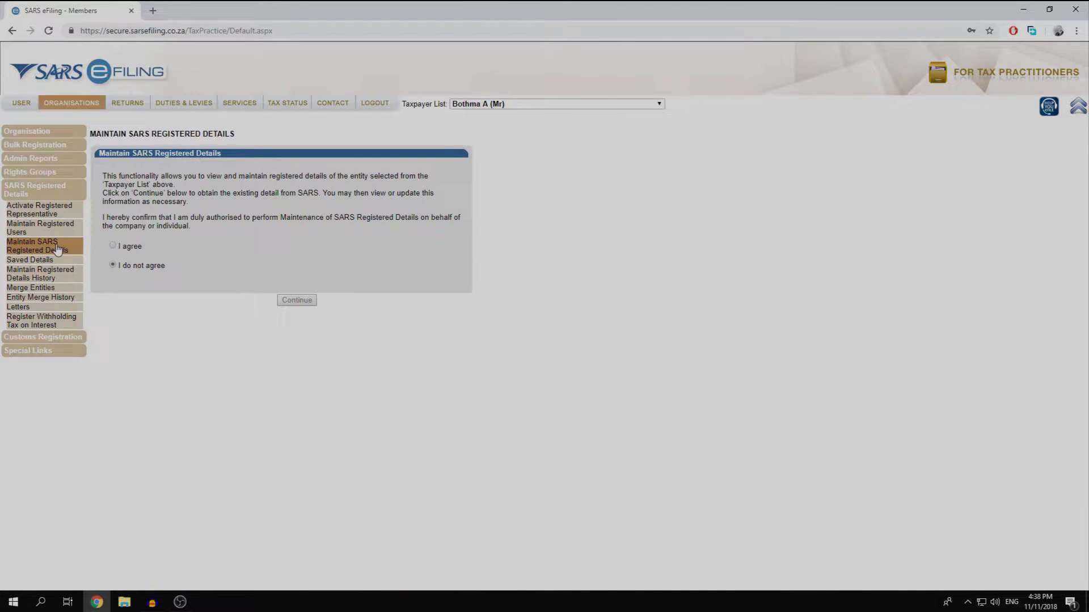
click(113, 246)
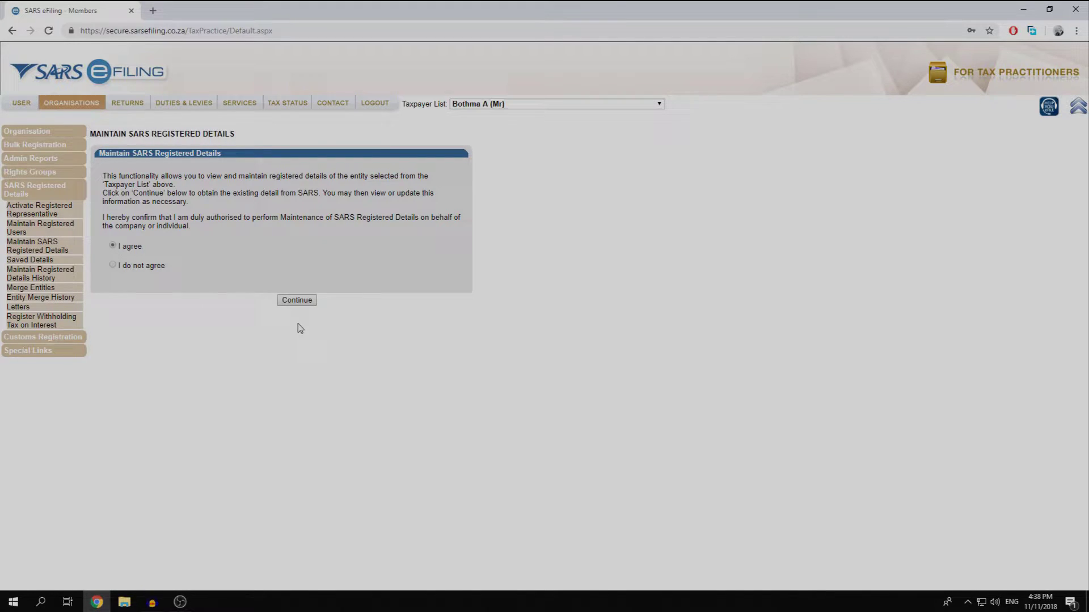
click(298, 300)
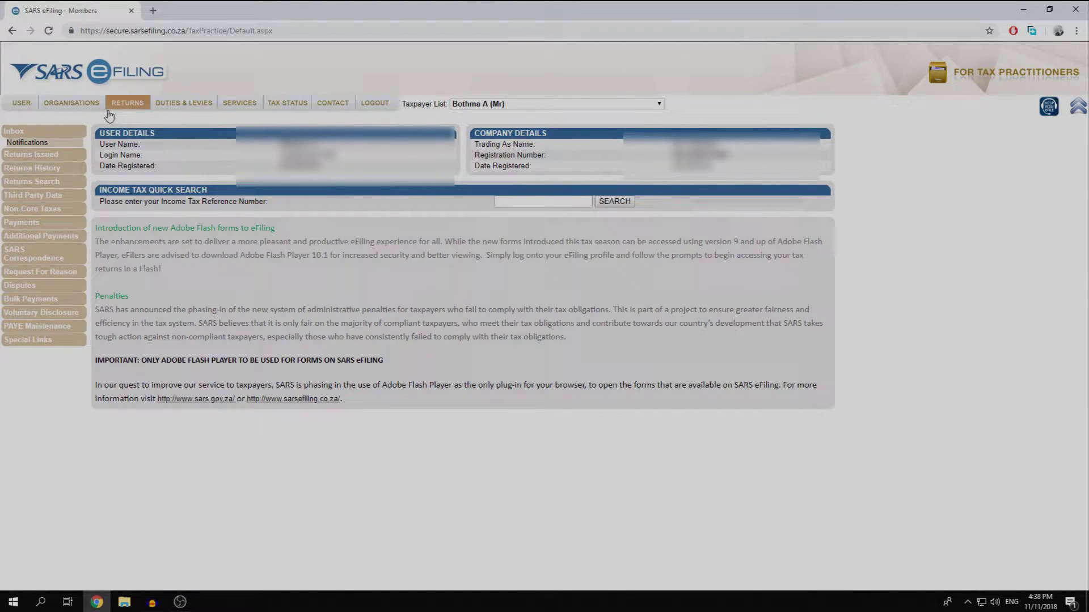
- Reopen Maintain SARS Registered Details, agree to the declaration again and load the RAV01 form
click(80, 104)
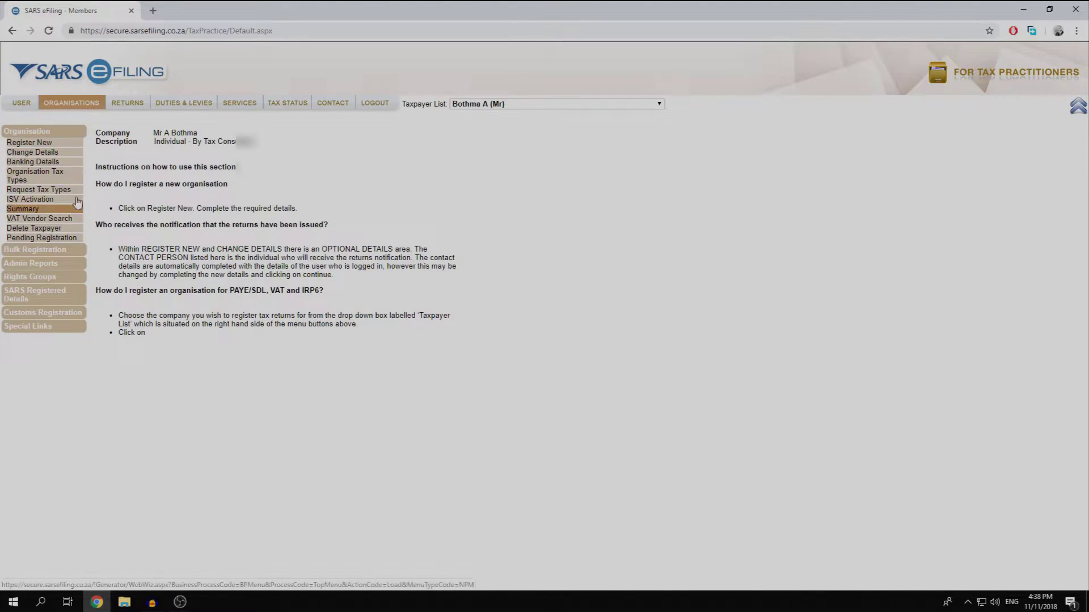
click(42, 295)
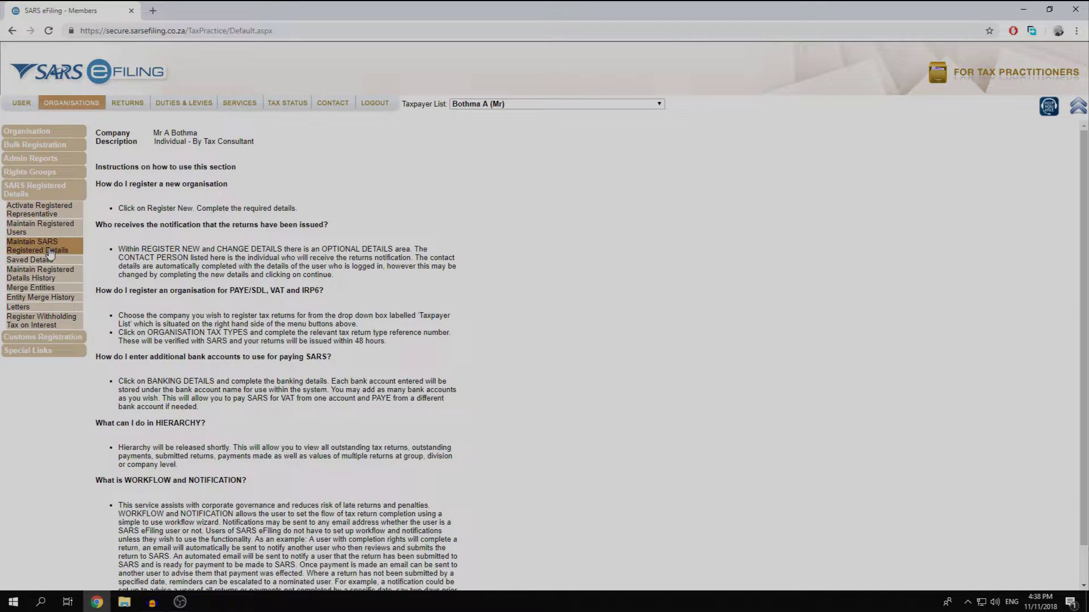
click(50, 251)
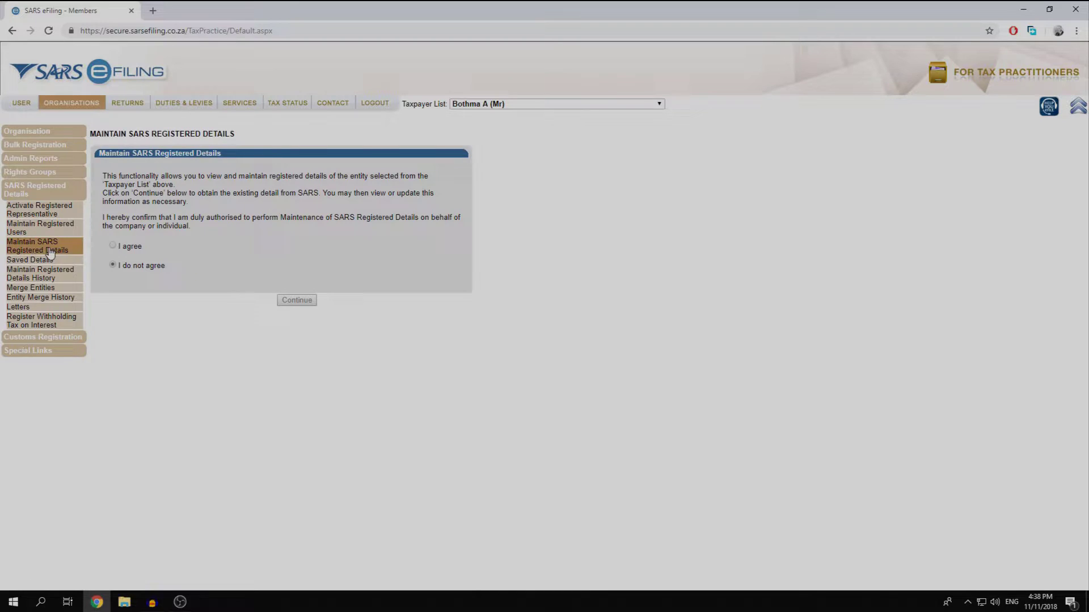
click(112, 245)
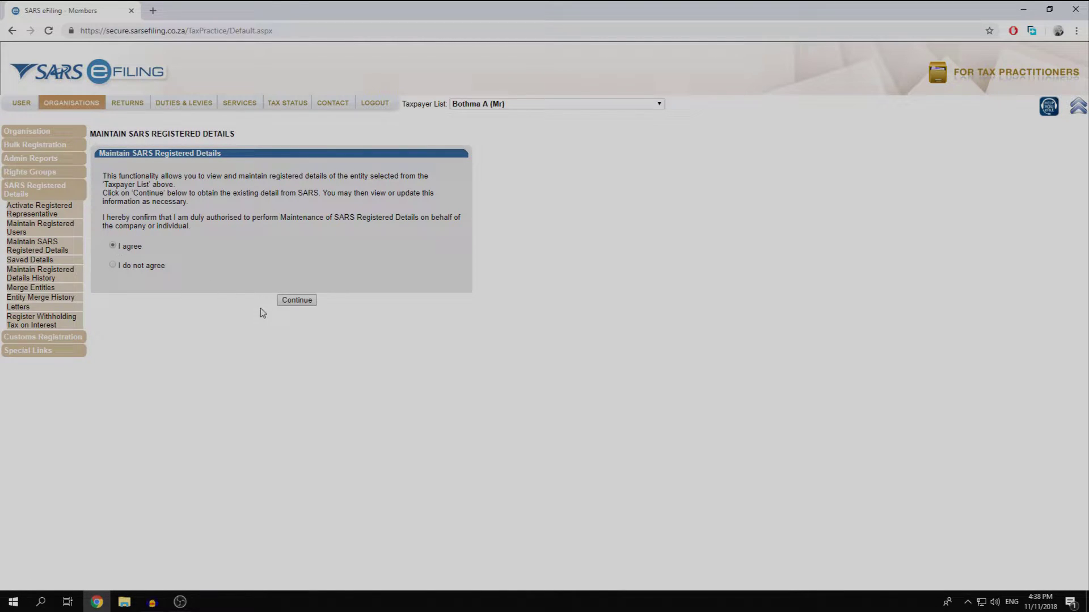
click(282, 304)
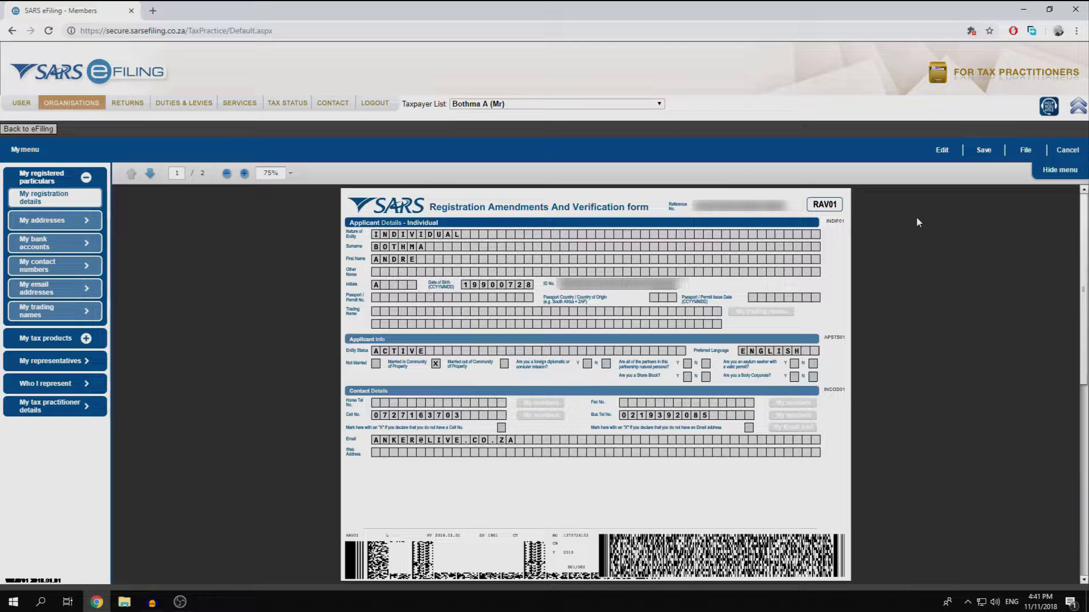
- Switch the taxpayer's RAV01 form into edit mode
click(948, 152)
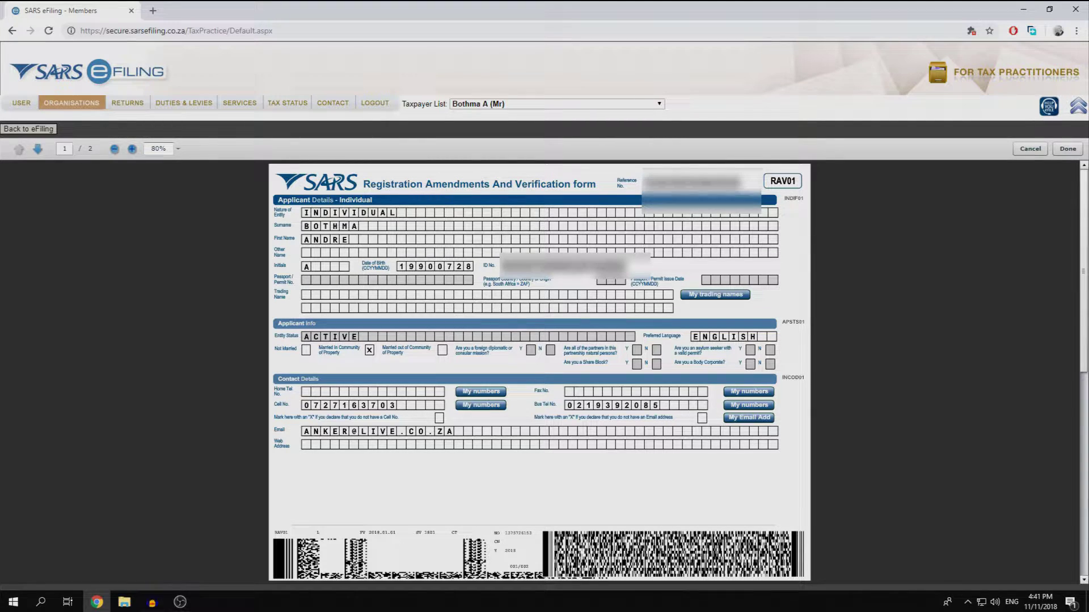
- Leave the home telephone number unchanged and enter and confirm the taxpayer's cell number
click(349, 393)
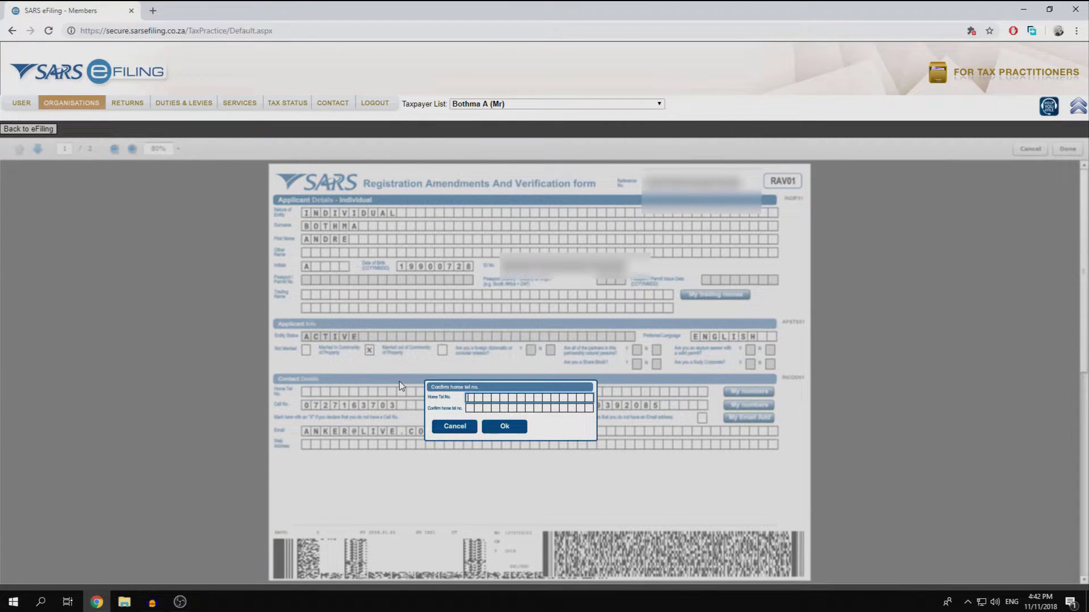
click(463, 432)
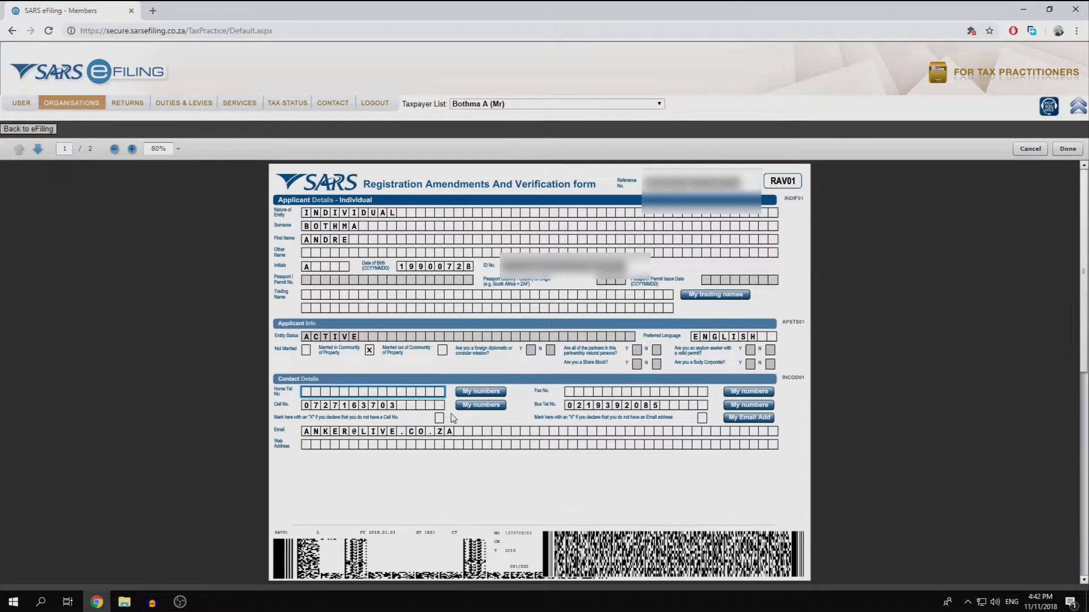
click(422, 404)
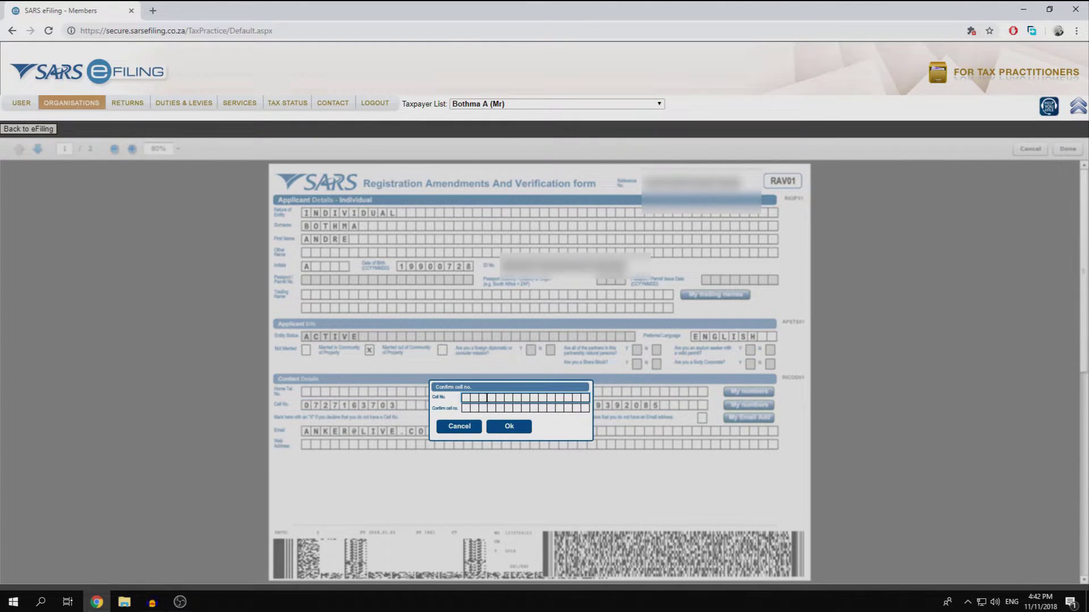
key(Tab)
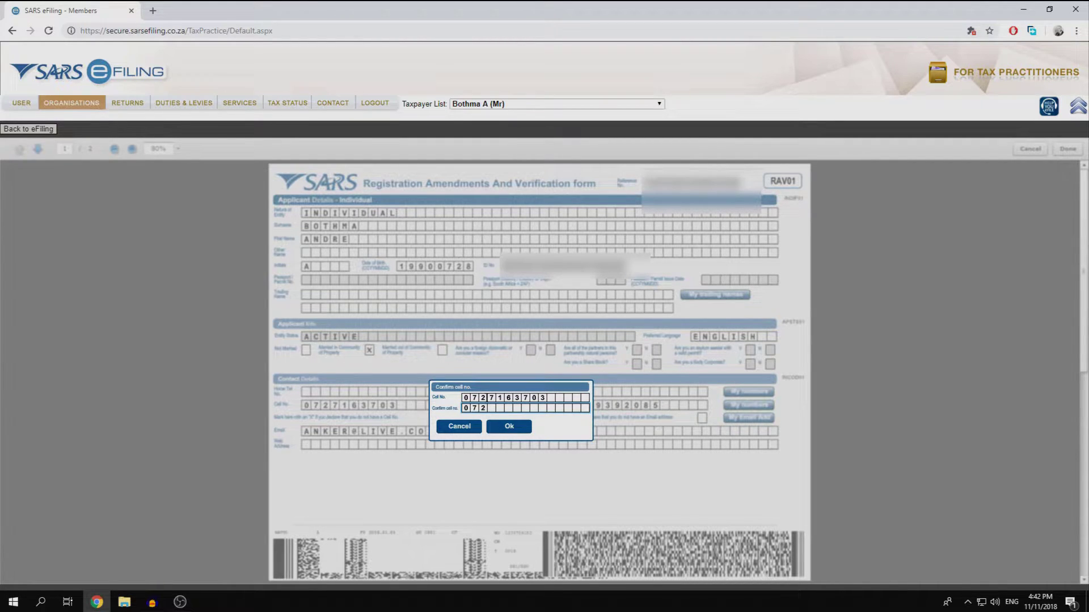
click(516, 427)
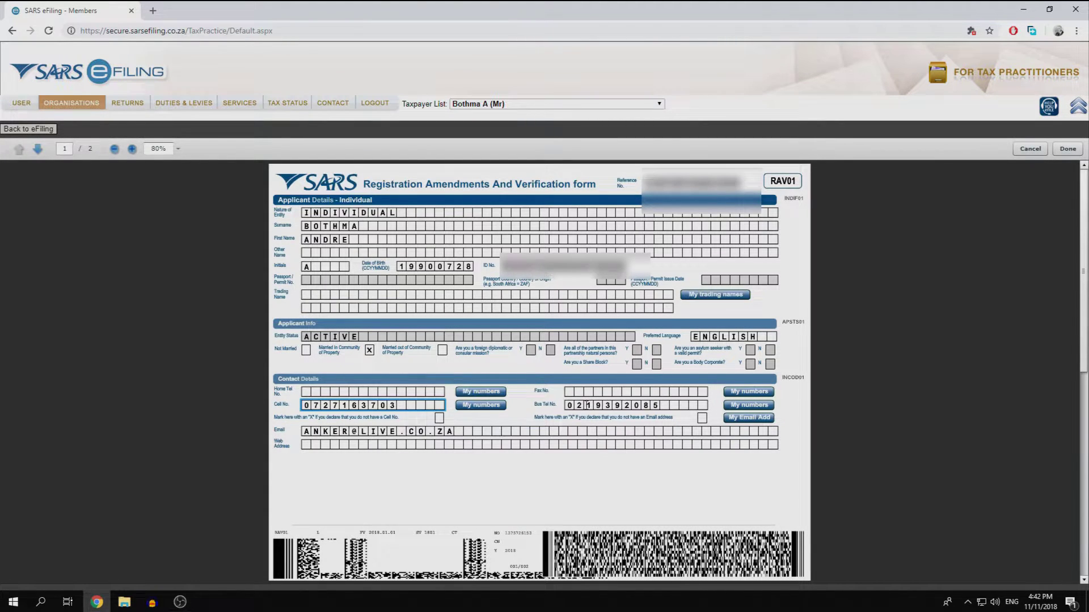
- Leave the fax number unchanged and accept a blank business telephone number
click(604, 392)
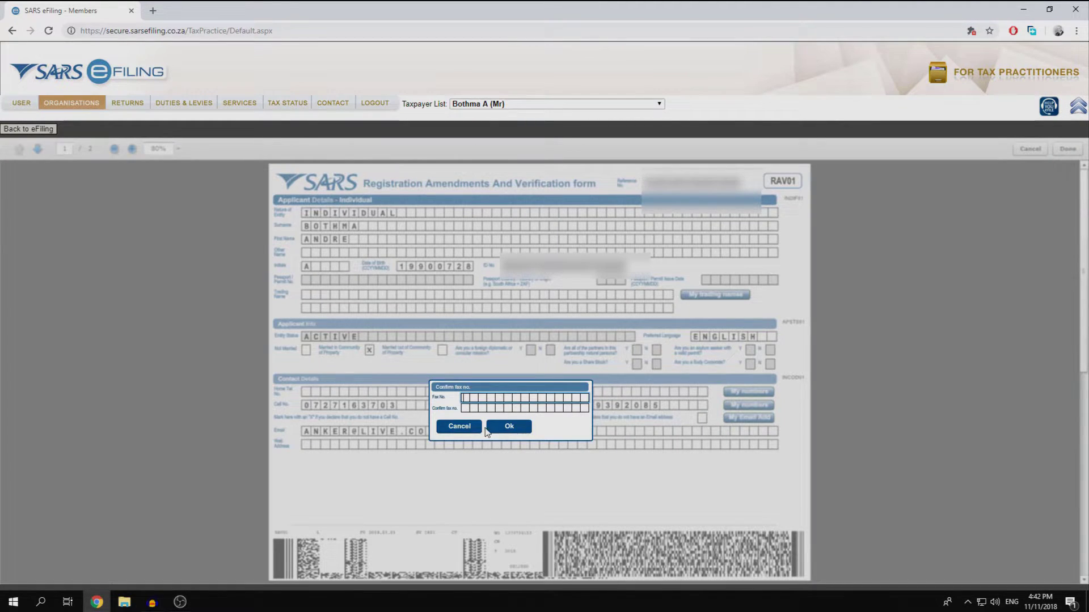
click(479, 427)
click(640, 409)
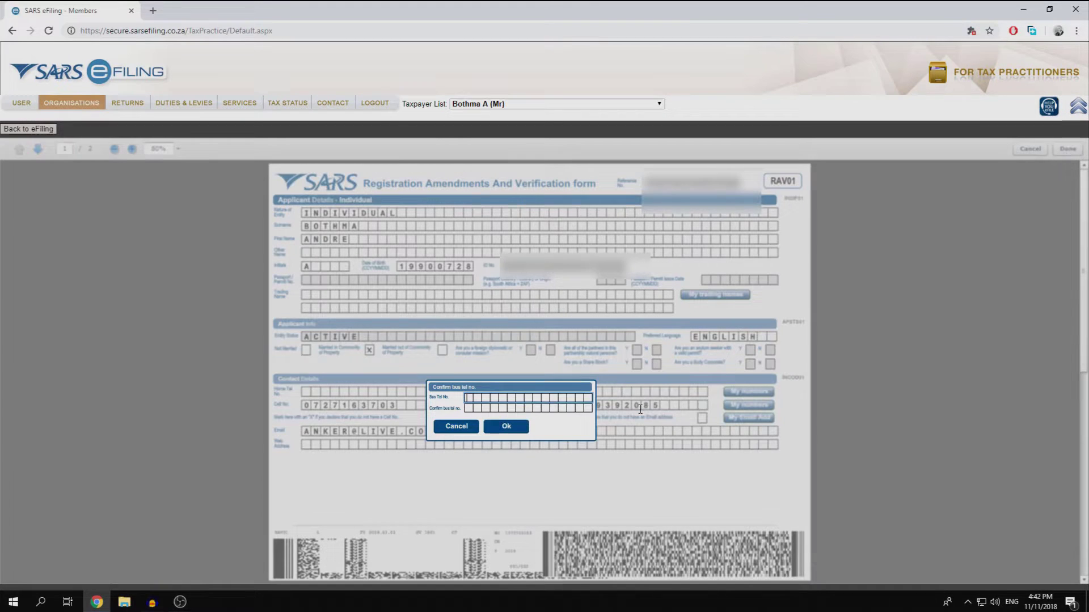
click(493, 430)
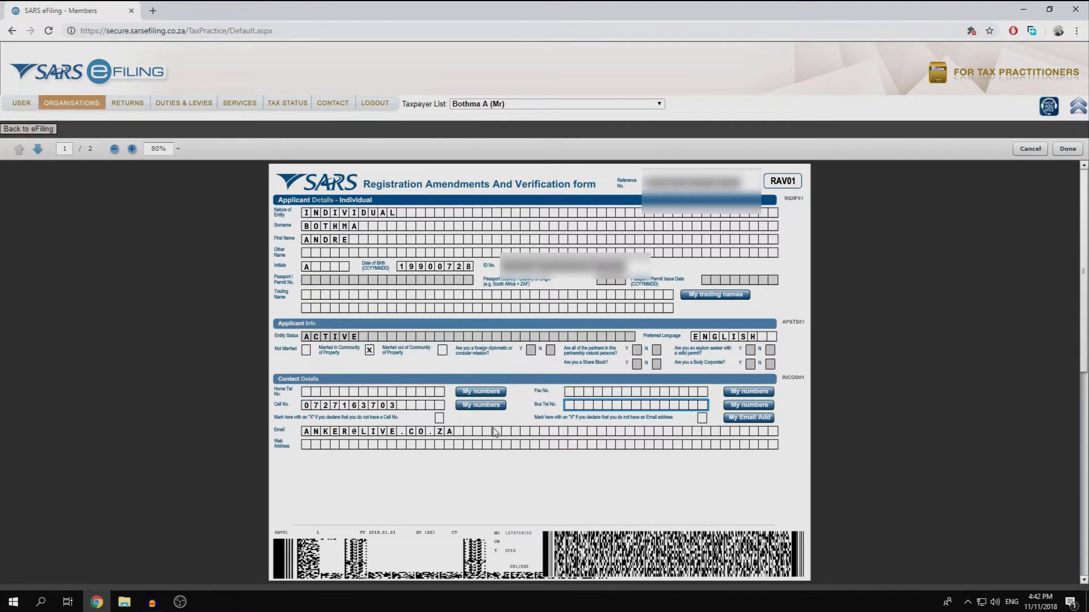
click(624, 405)
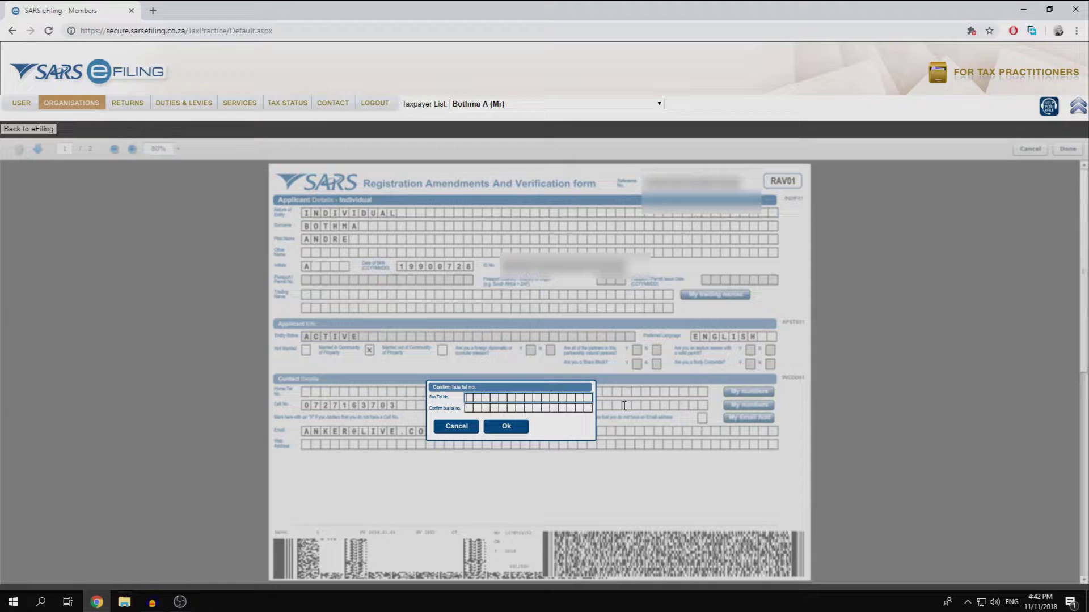
click(514, 434)
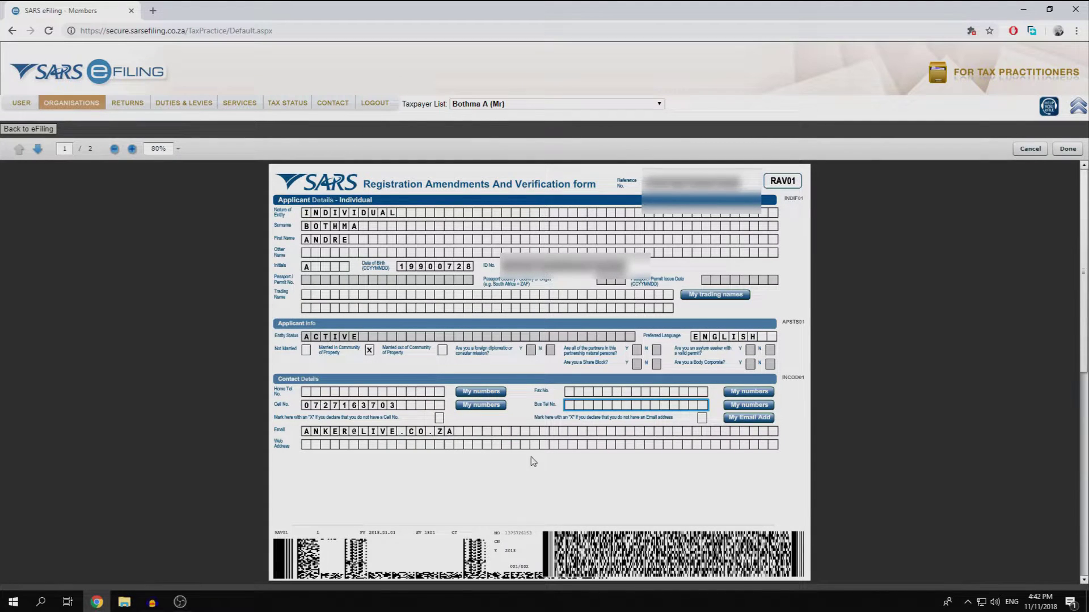
- Enter and confirm the taxpayer's email address, correcting a typo in the confirmation
click(492, 430)
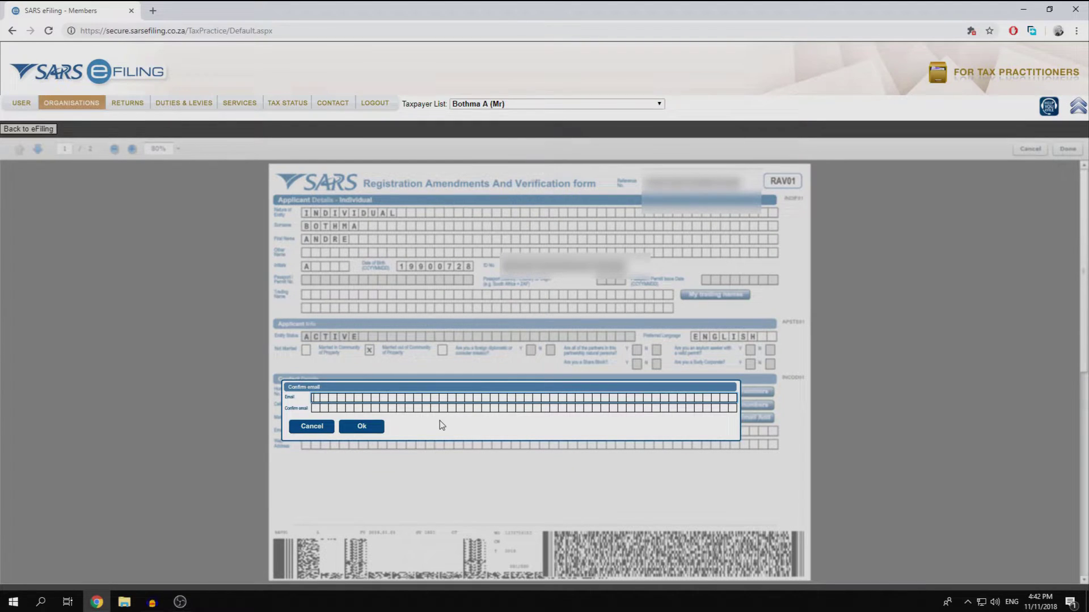
key(Tab)
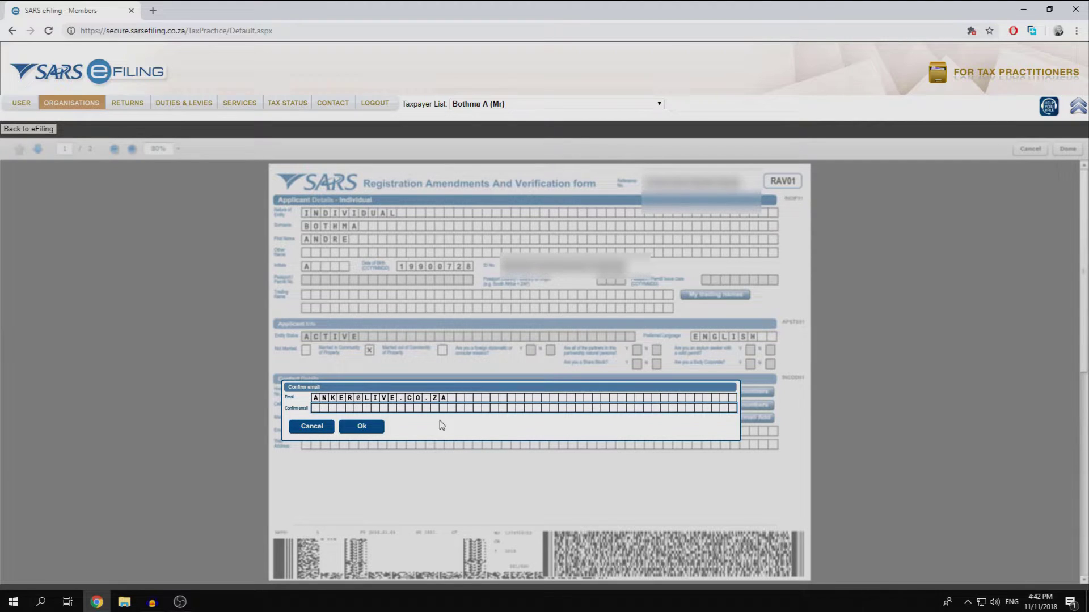
click(377, 428)
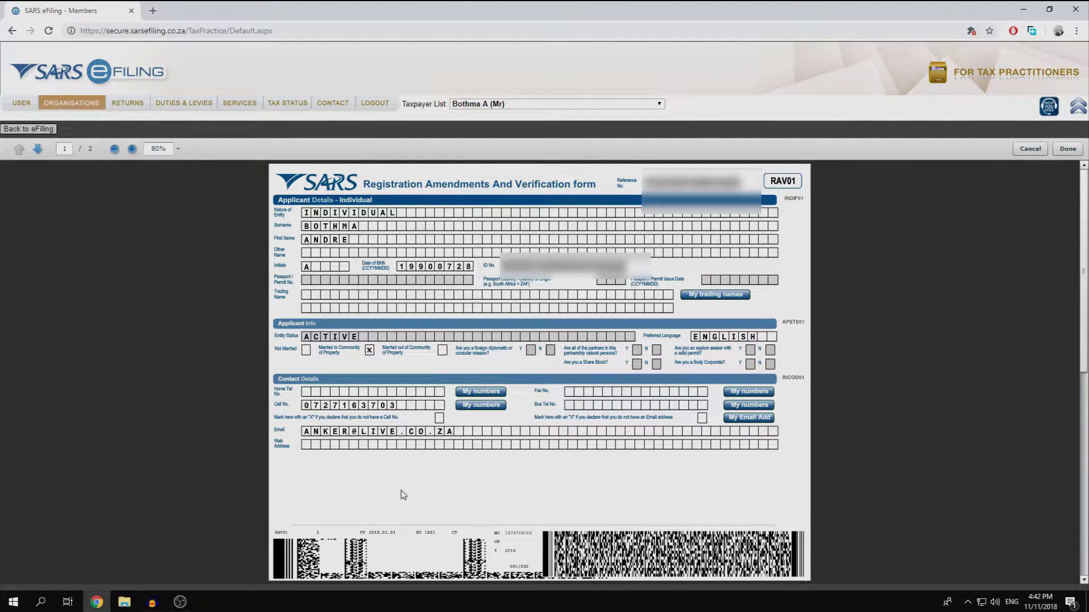
- On the address page, start a new physical address and enter the street number
click(38, 149)
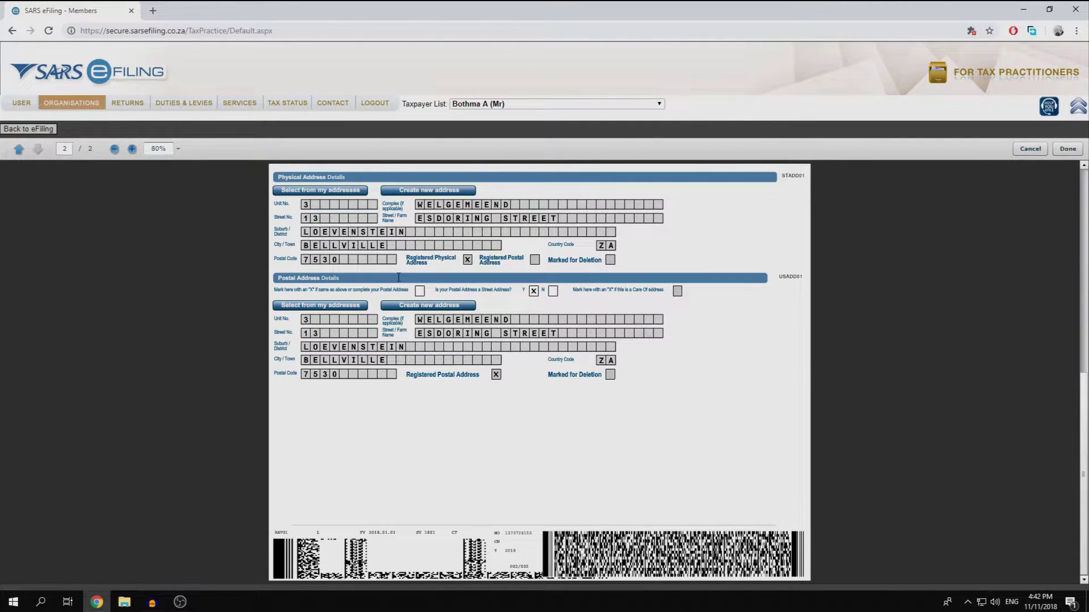
click(434, 195)
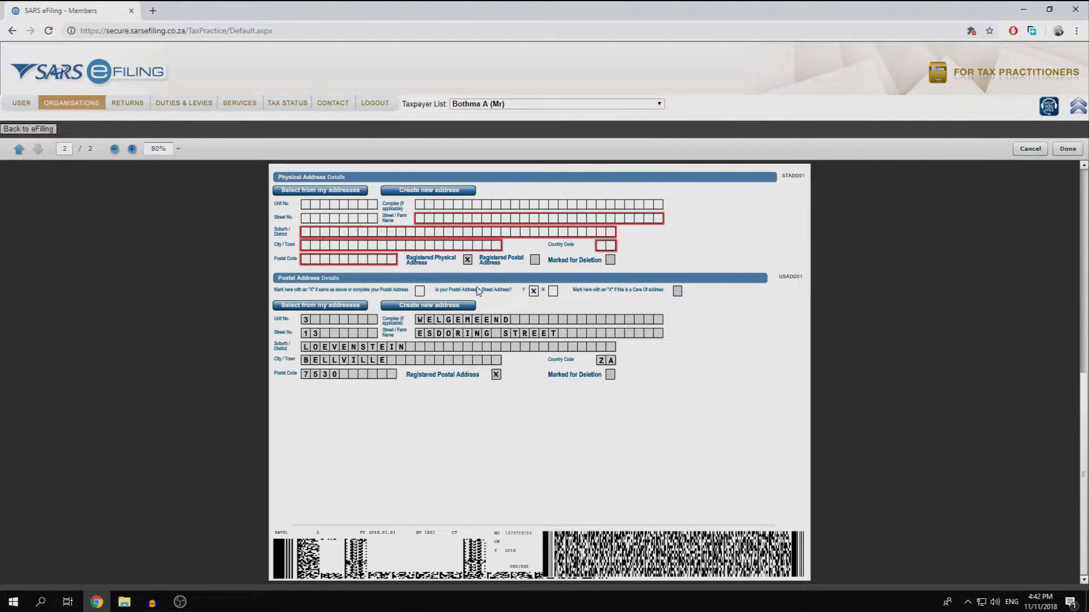
click(361, 218)
click(348, 221)
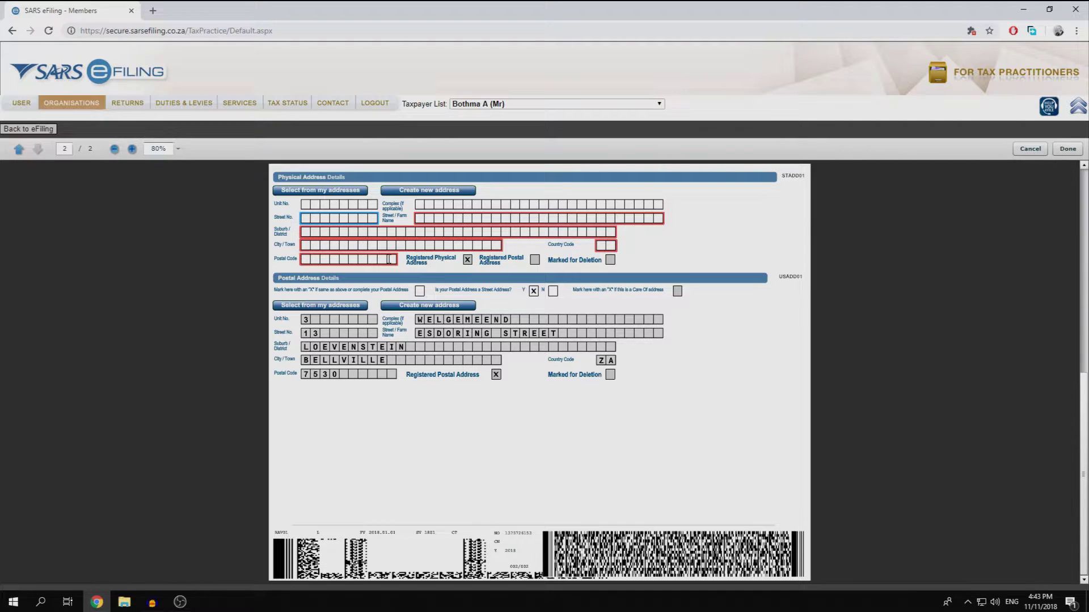
- Fill in the physical street name, suburb and city, and set country code ZA
key(Tab)
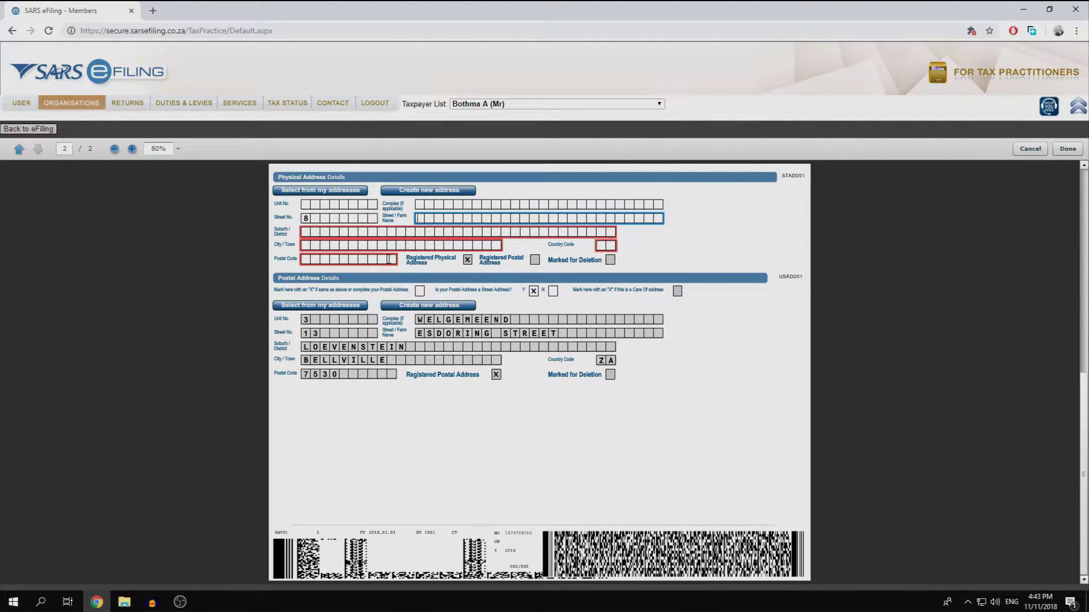
key(Tab)
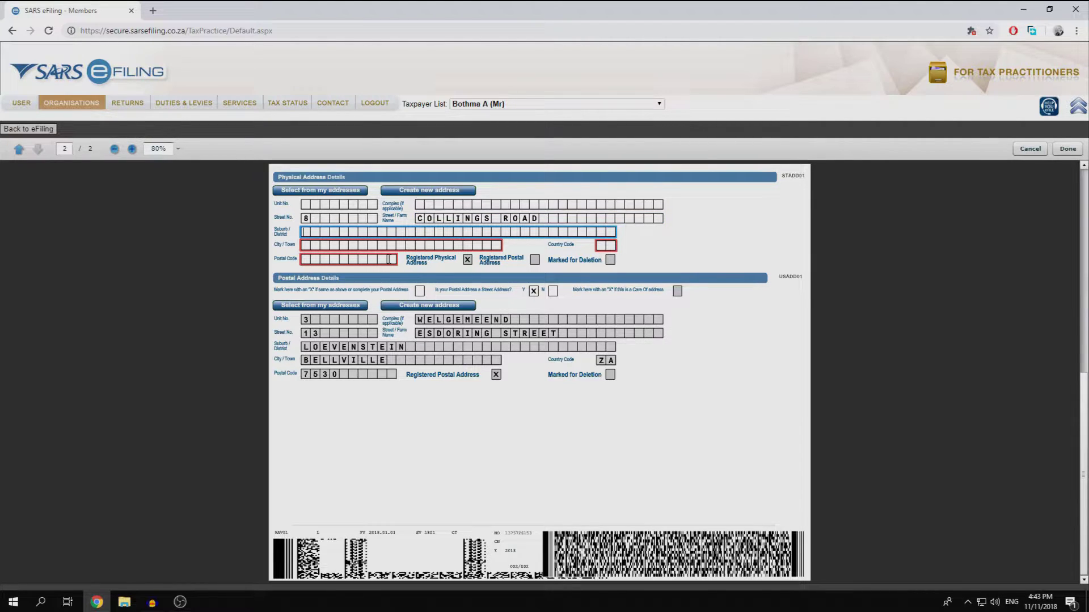
key(Tab)
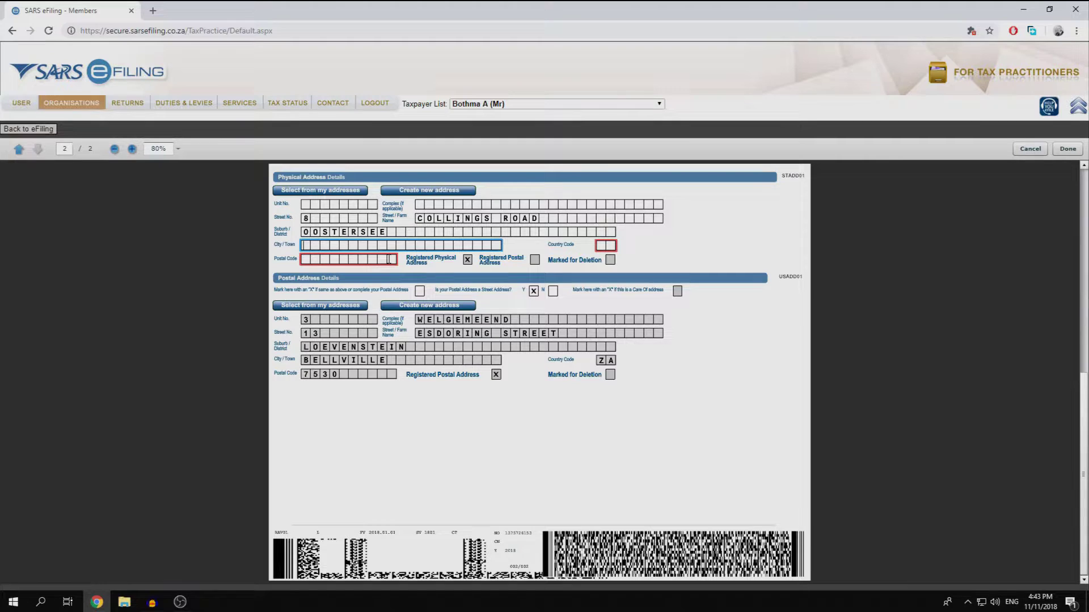
text(CAPE TOWN)
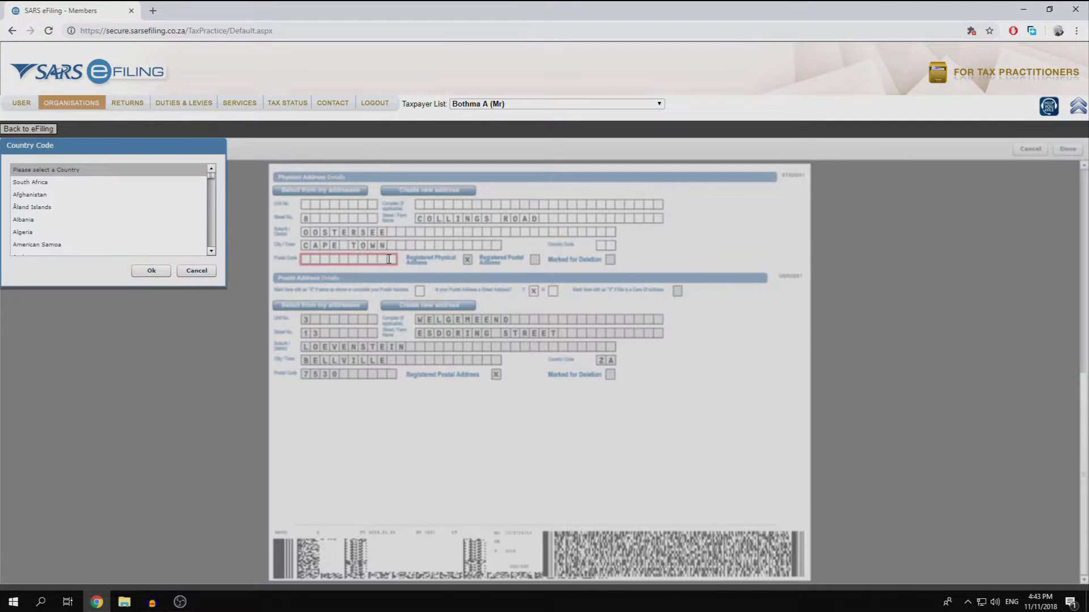
click(138, 183)
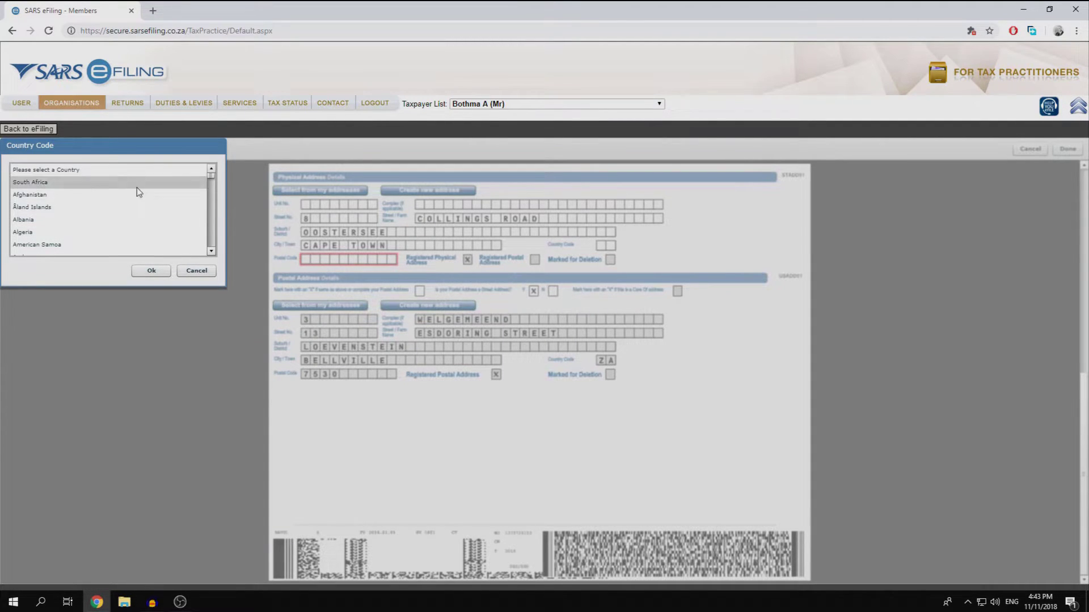
click(160, 272)
- Complete the postal code, then fill the physical address from the saved registered address
text(7530)
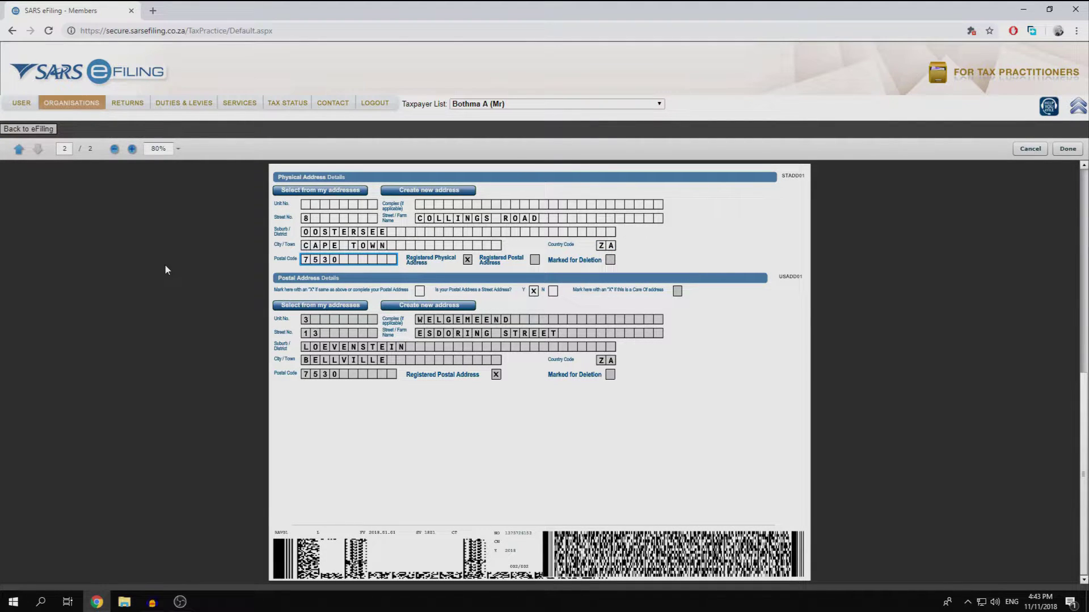
click(361, 246)
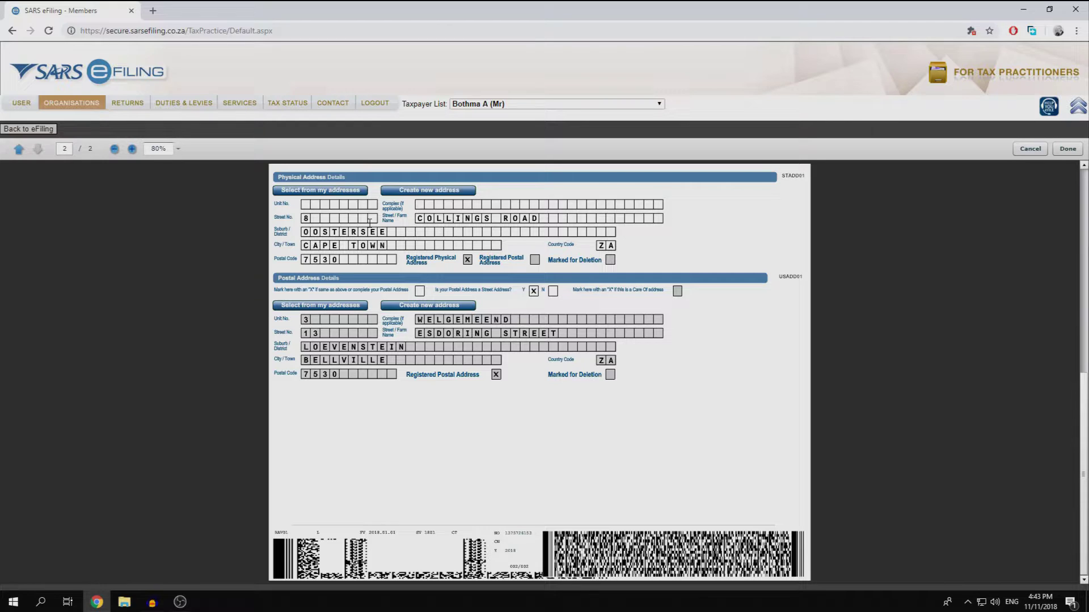
click(331, 193)
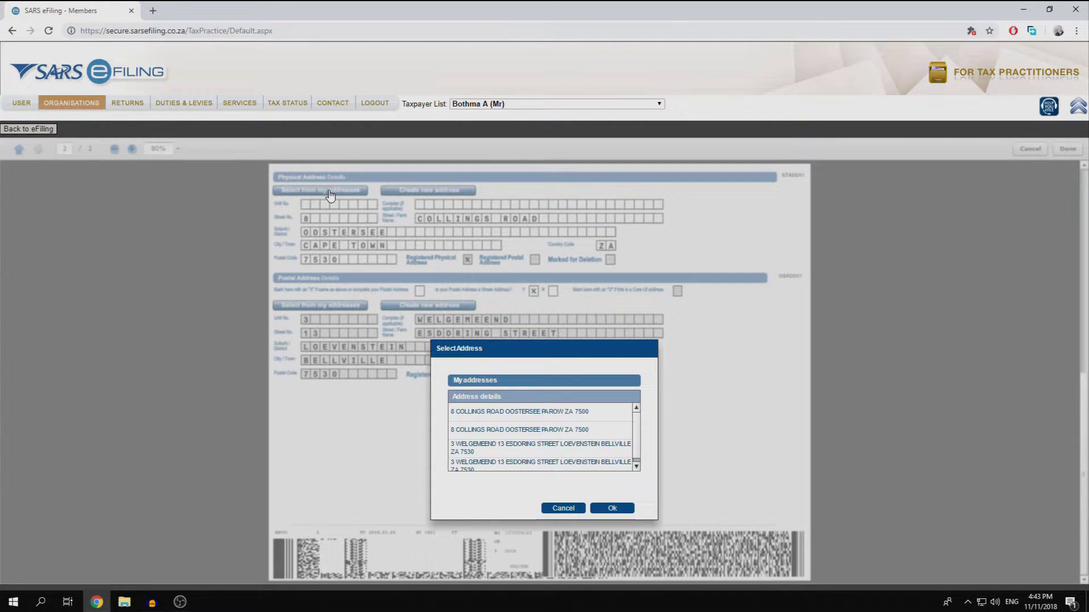
scroll(561, 450, down, 1)
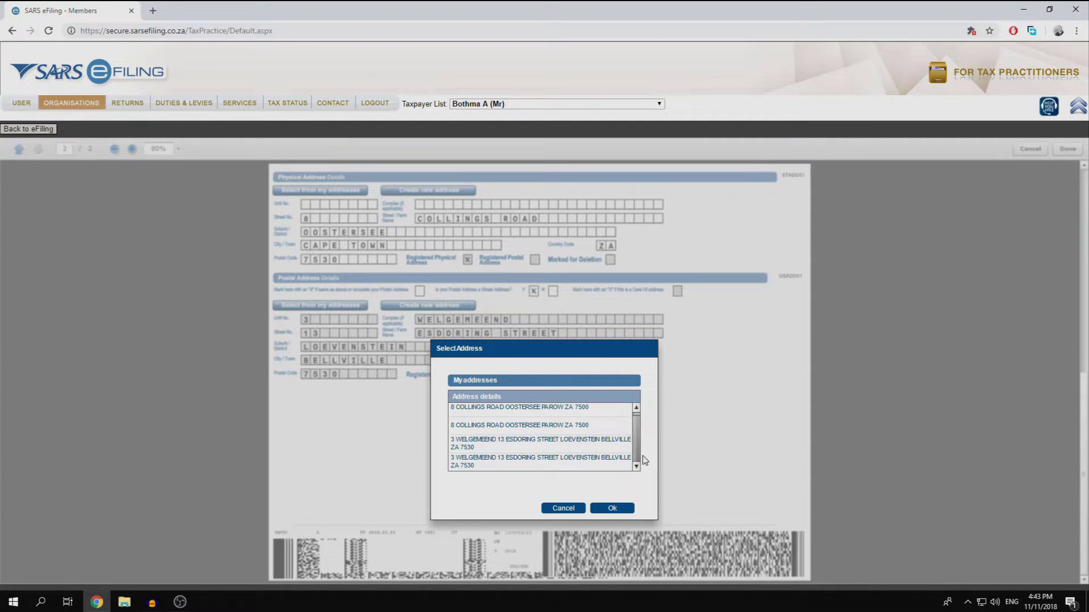
click(570, 448)
click(613, 508)
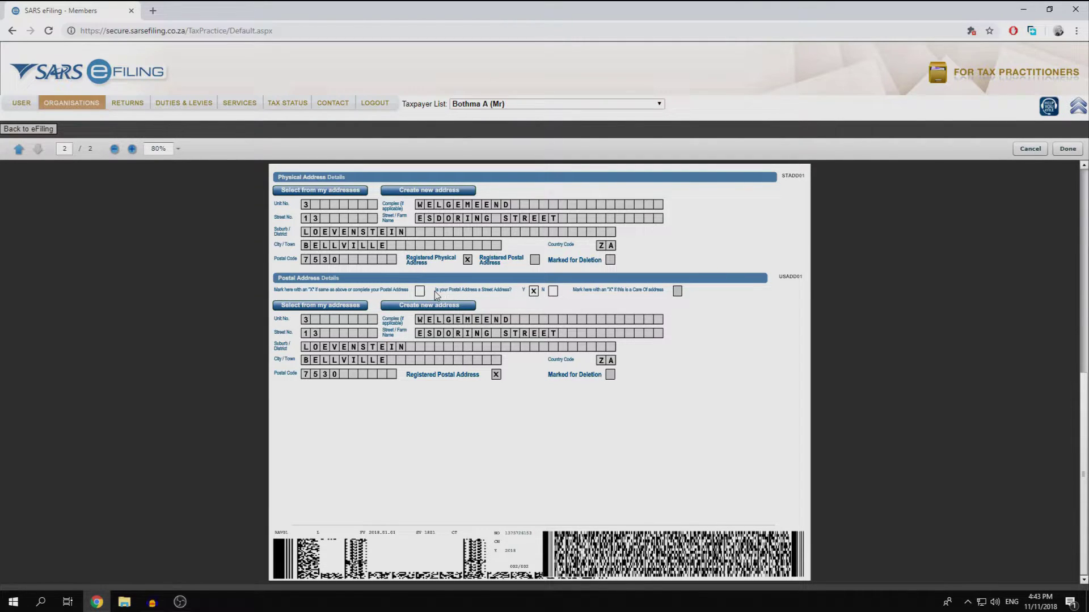
- Zoom in, mark the postal address as not a street address, choose PO Box and enter the box number
click(133, 148)
click(132, 149)
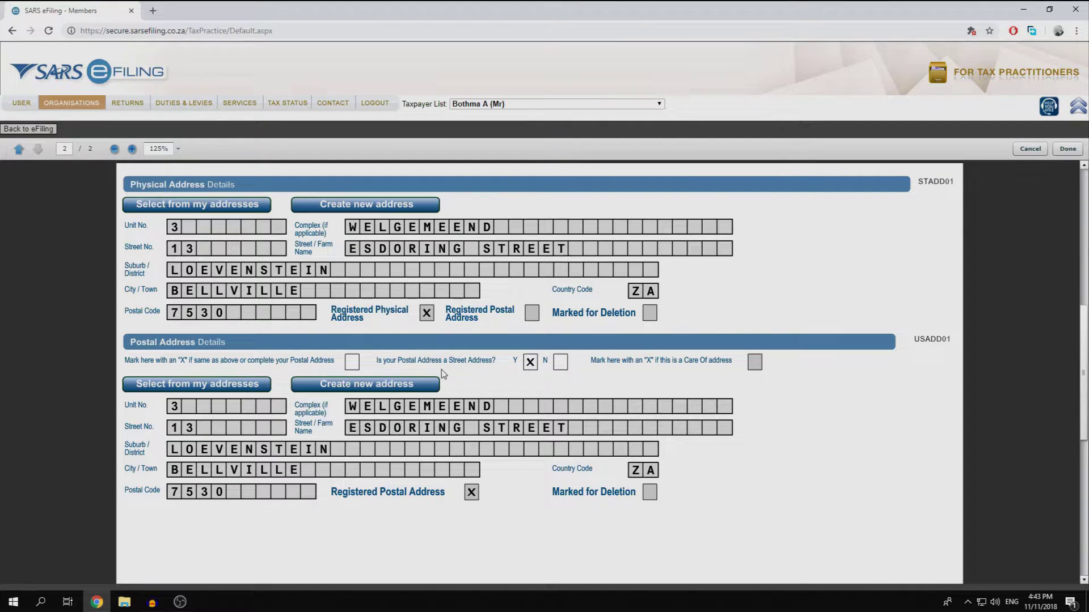
click(564, 365)
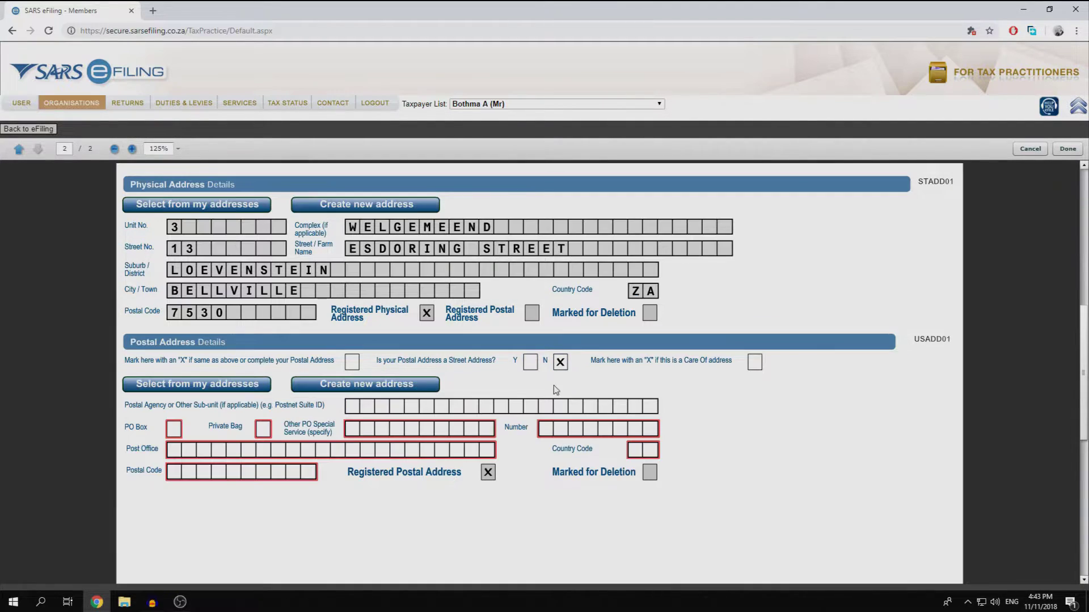
click(177, 433)
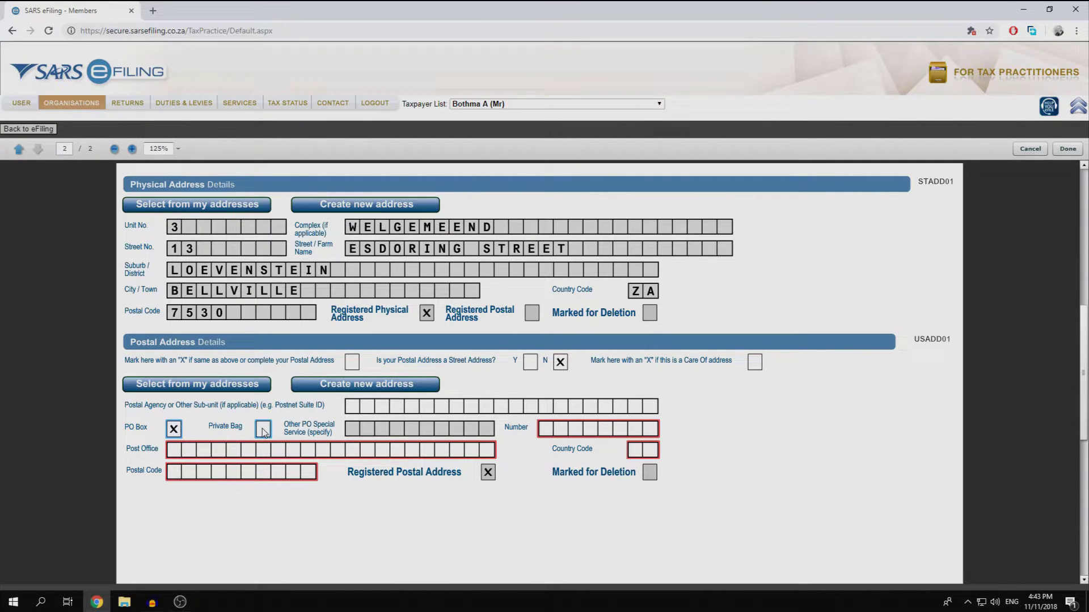
click(262, 431)
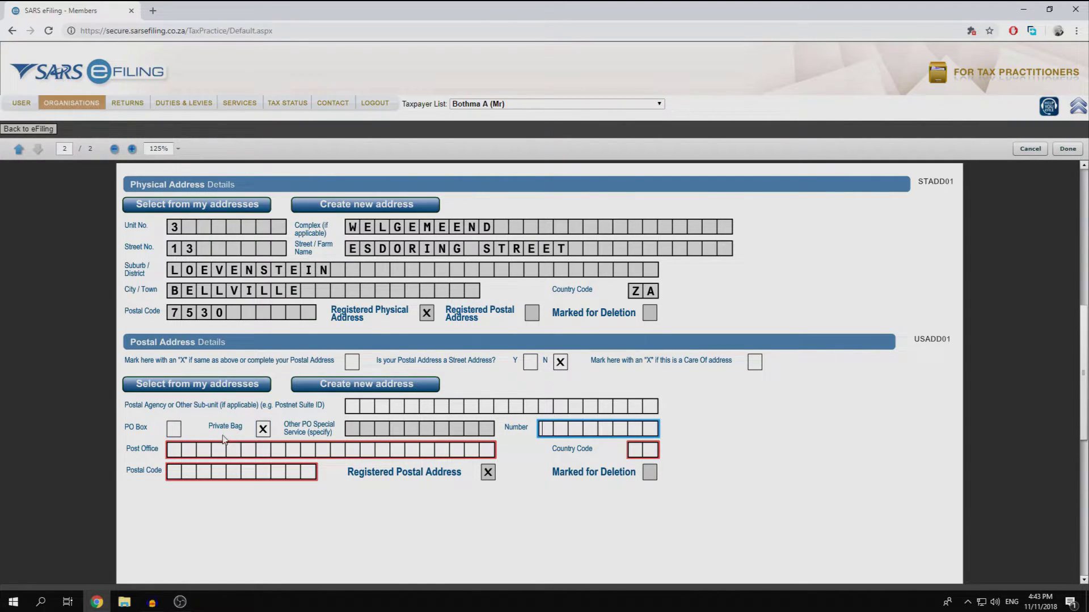
click(174, 430)
click(564, 430)
click(413, 451)
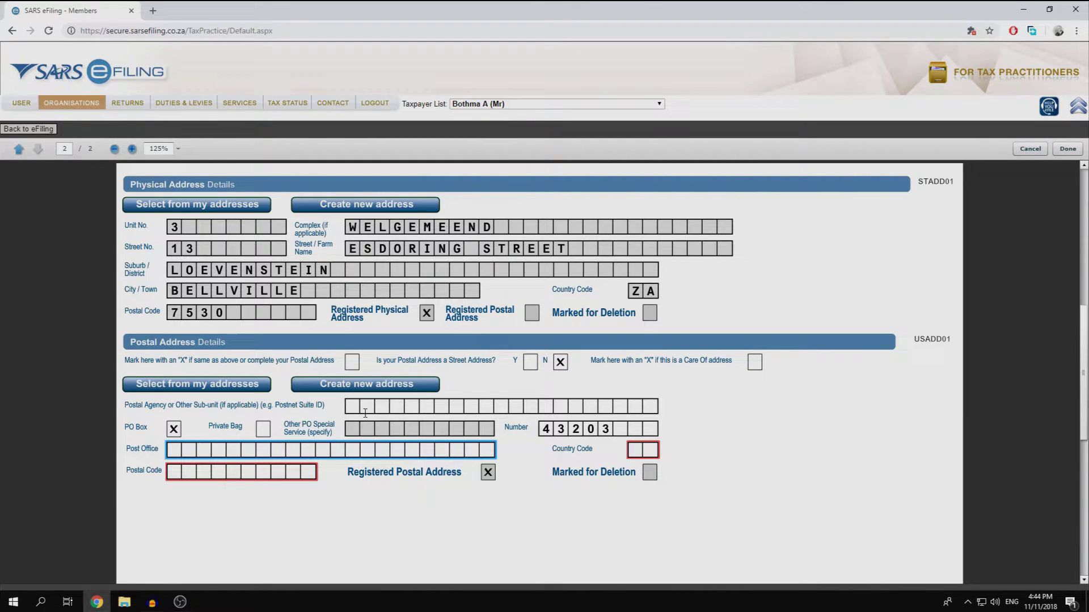
- Make the postal address a street address from the saved address, zoom back to 80% and finish
click(531, 363)
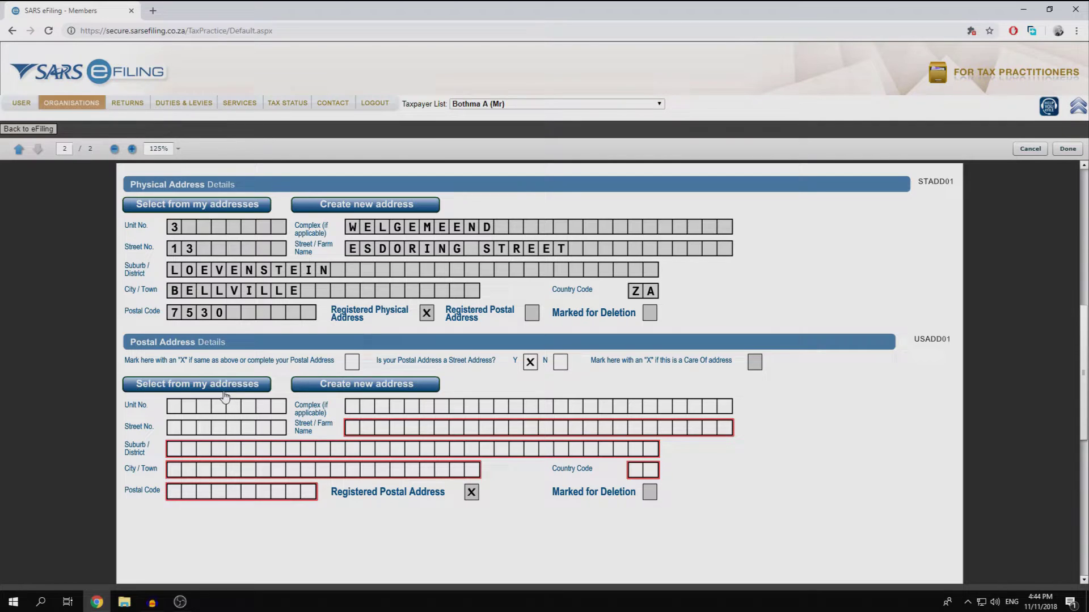
click(221, 385)
click(539, 432)
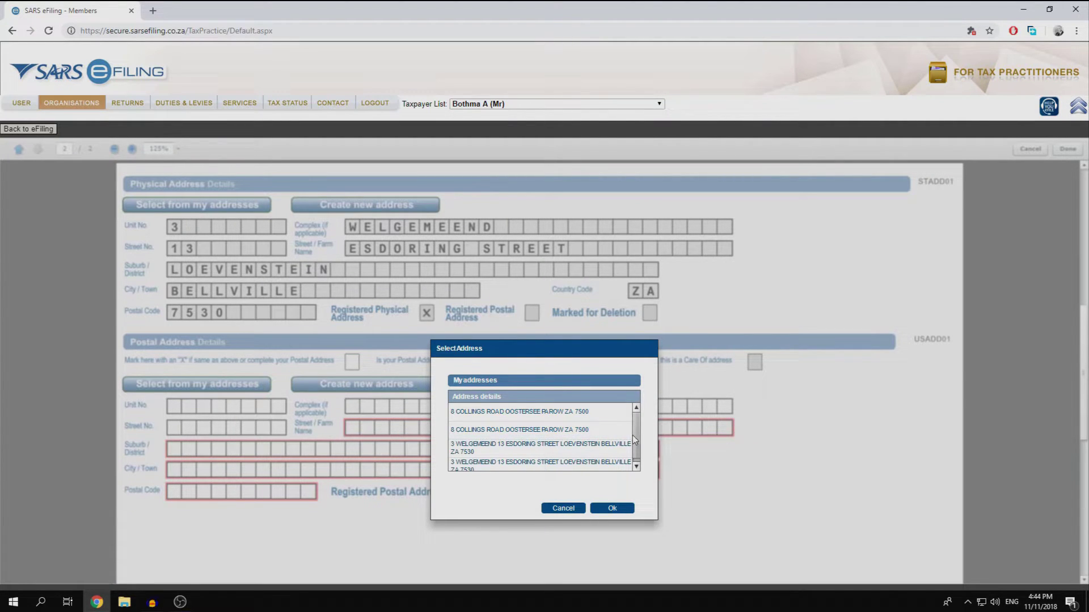
click(609, 448)
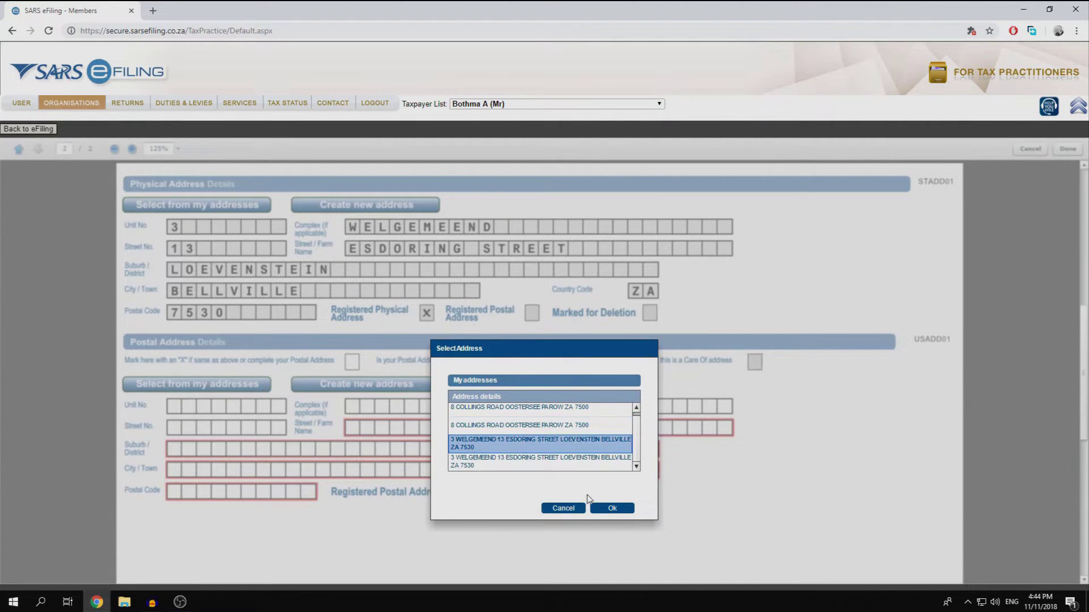
click(612, 508)
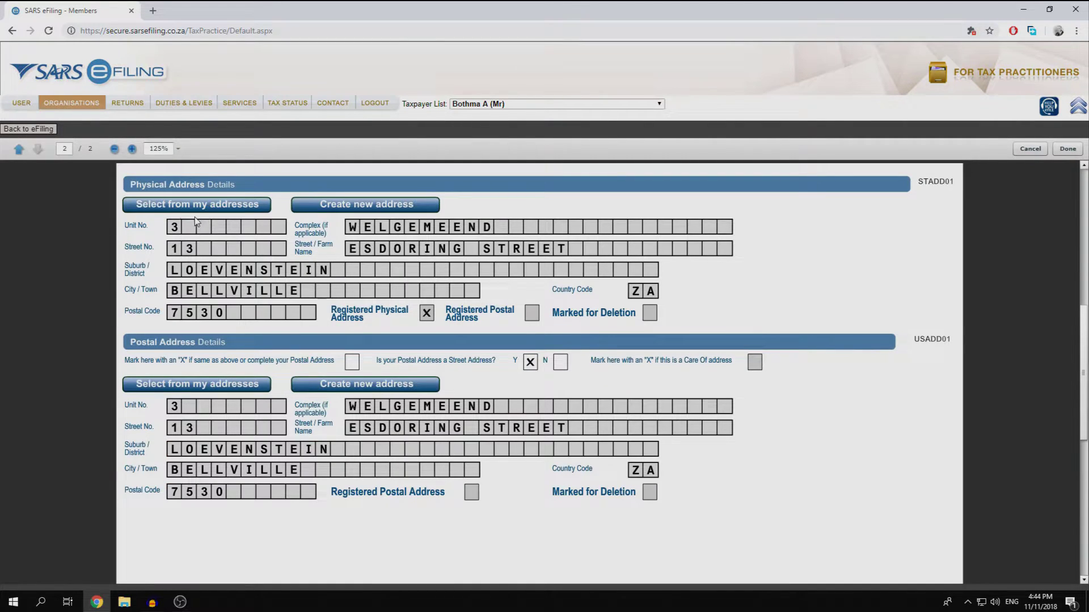
click(115, 149)
click(115, 149)
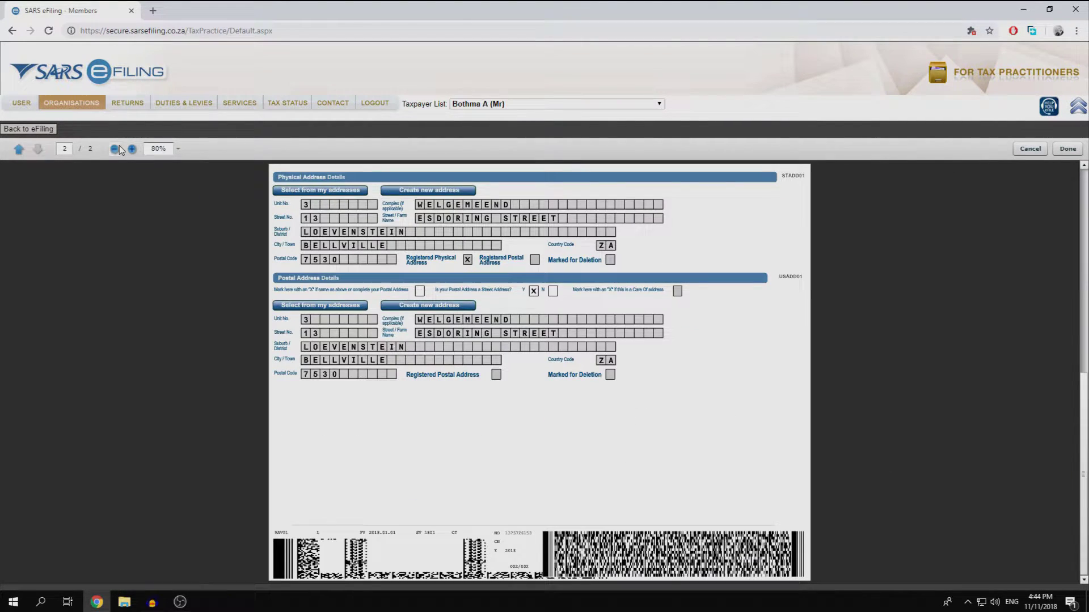
click(1060, 150)
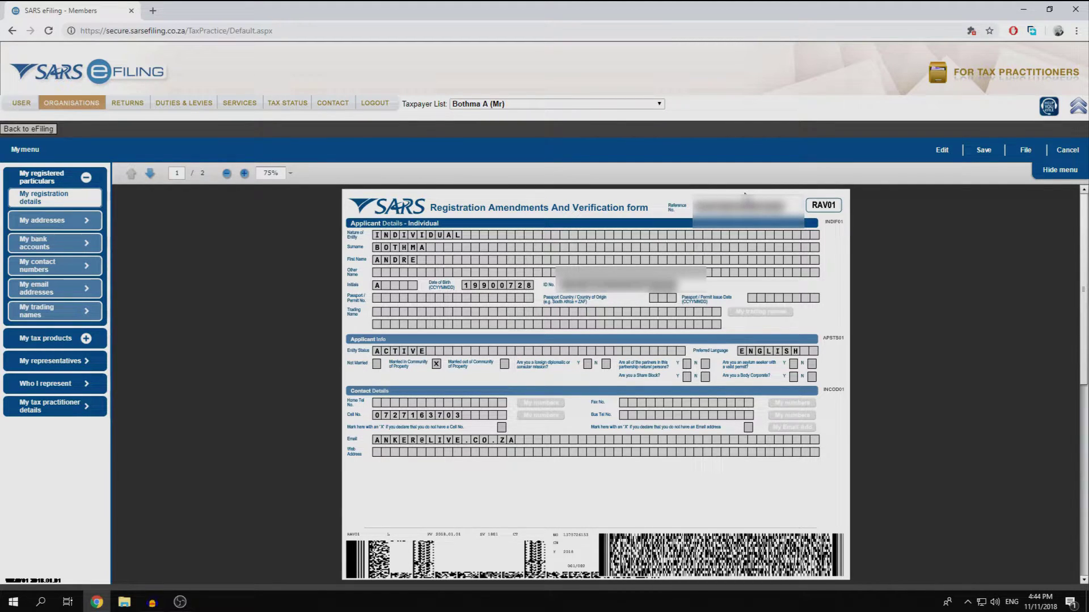
click(77, 227)
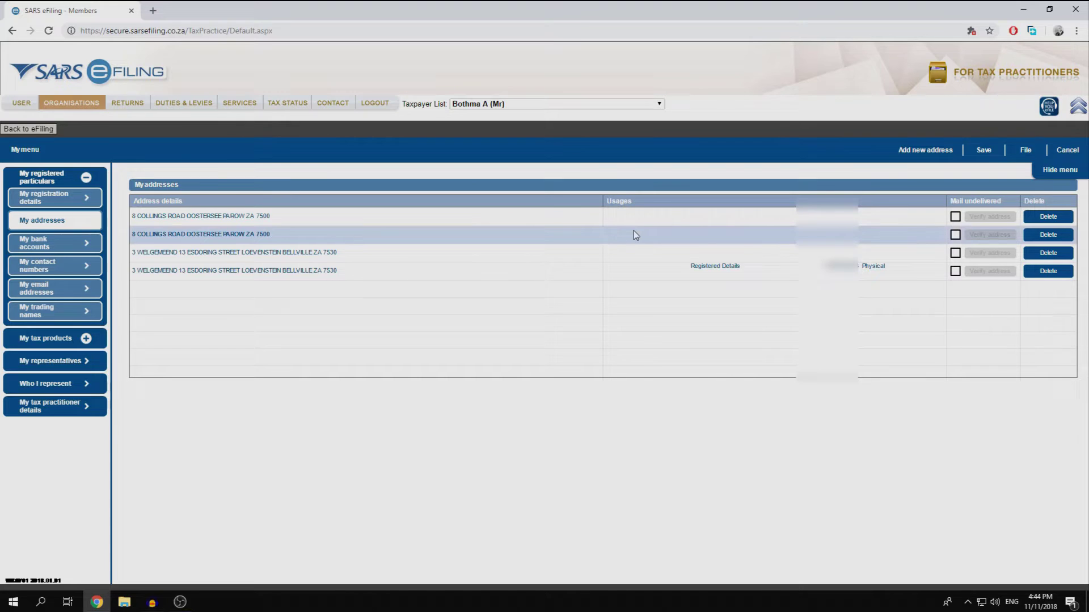
click(1056, 220)
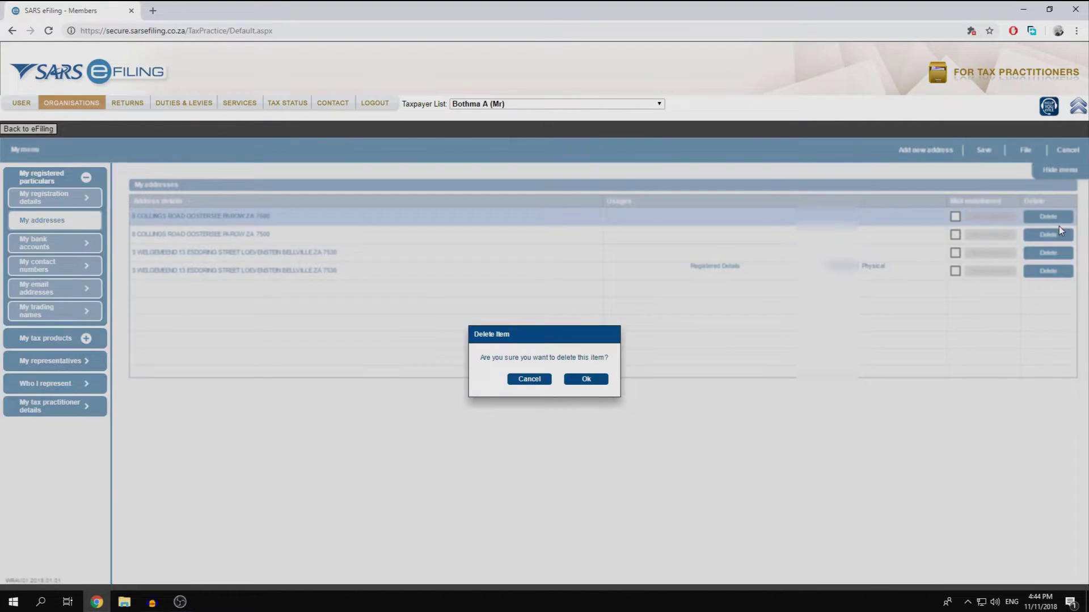
key(Return)
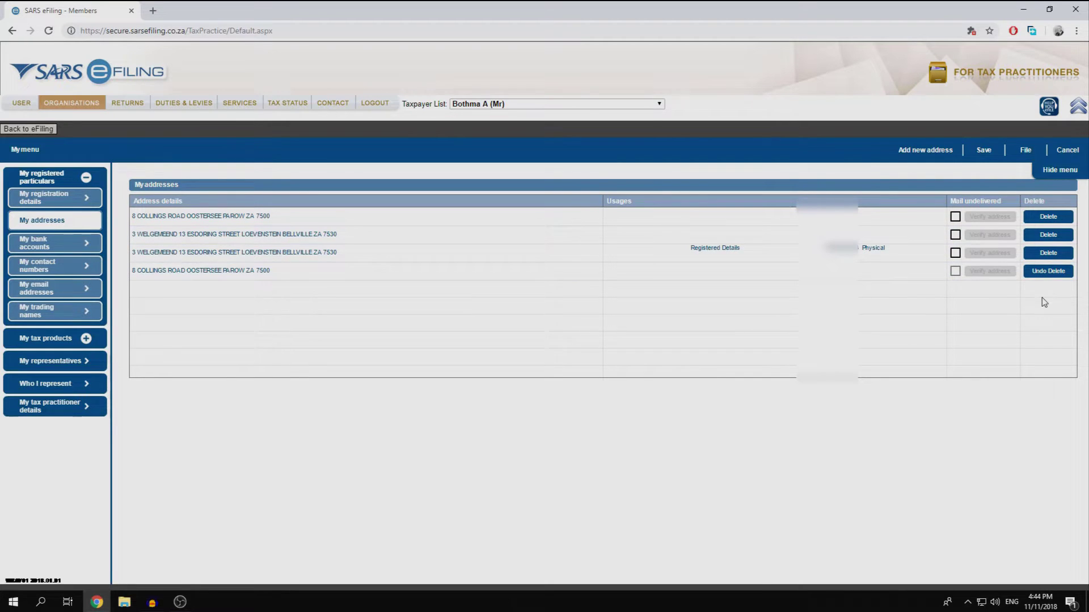
click(1048, 235)
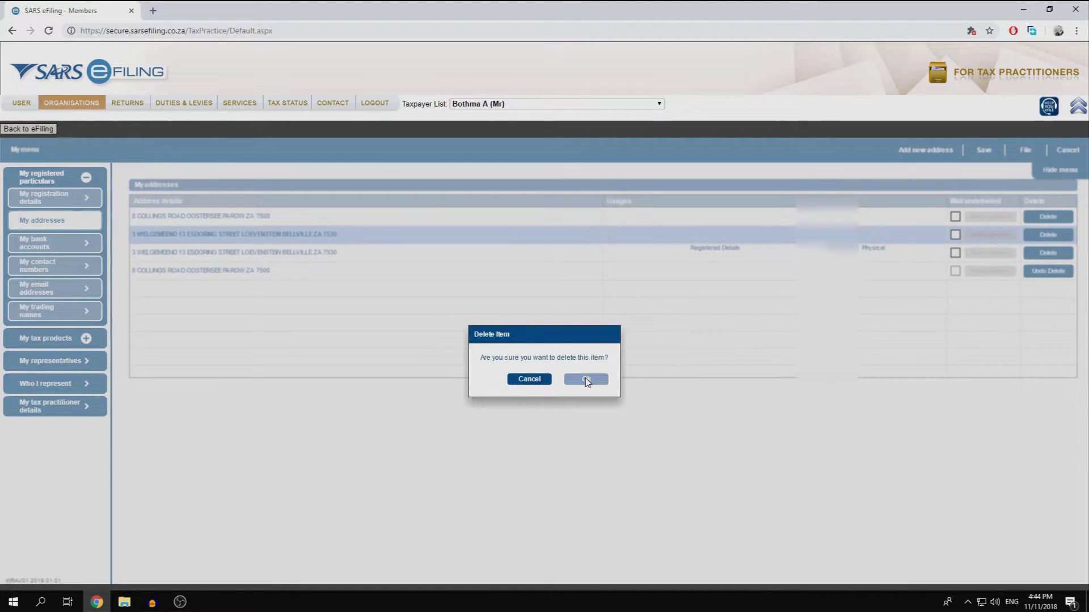
click(585, 378)
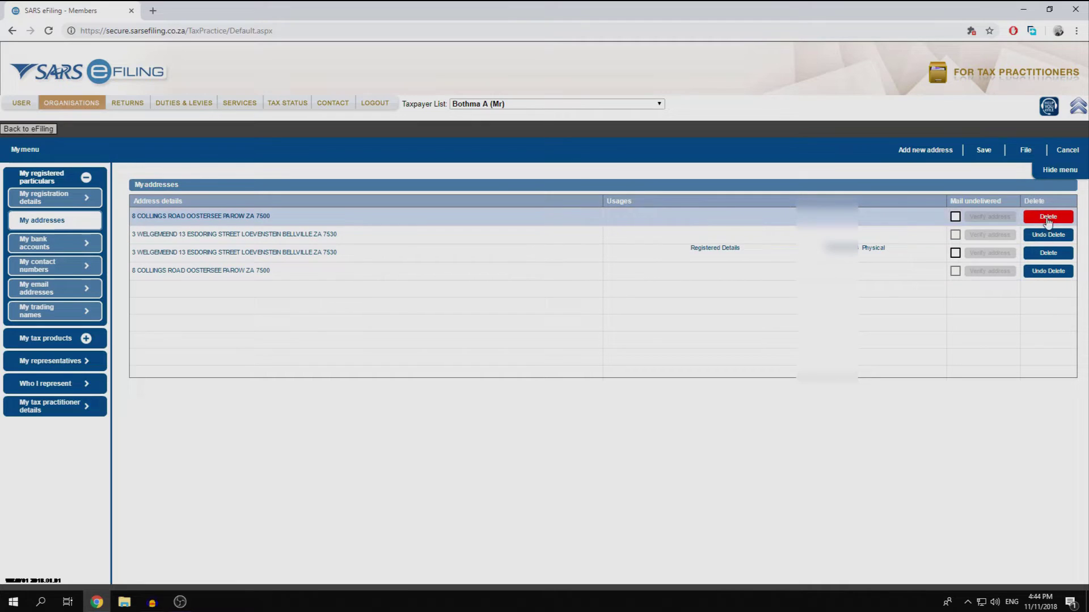
click(1048, 216)
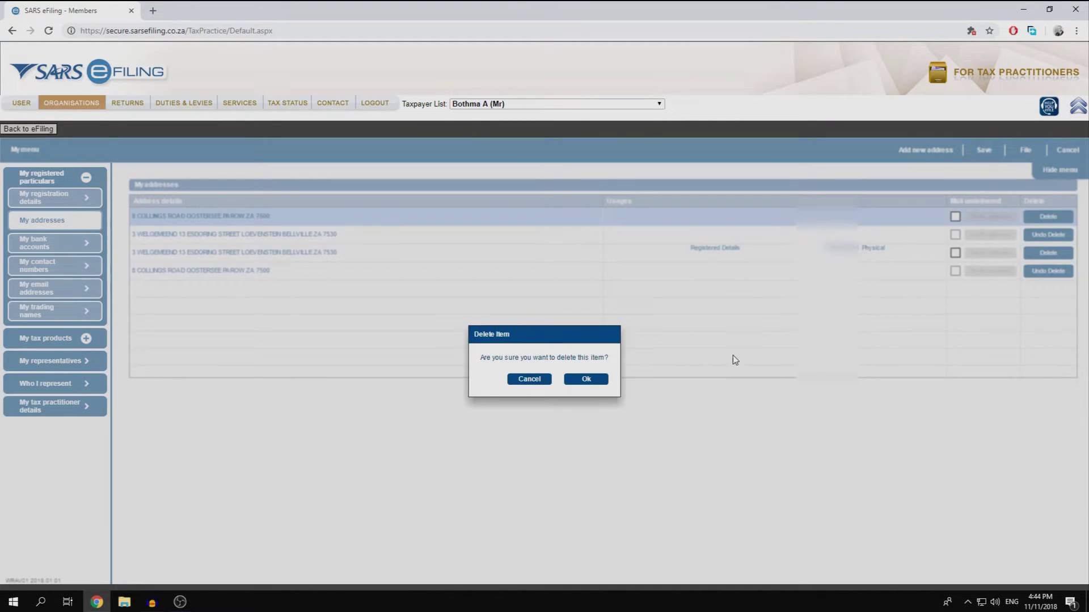
click(584, 378)
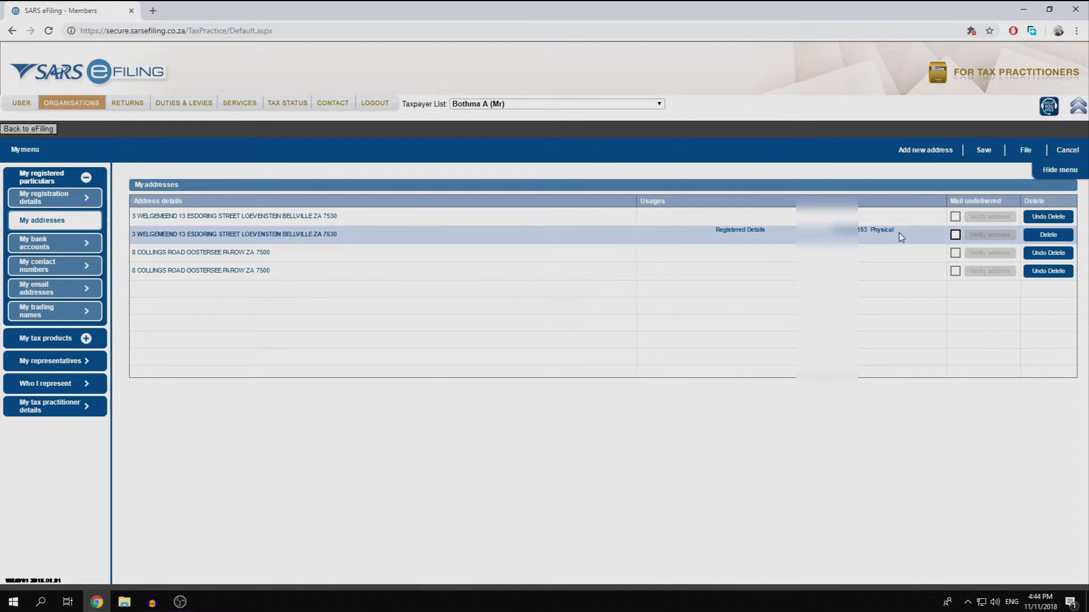
click(1052, 237)
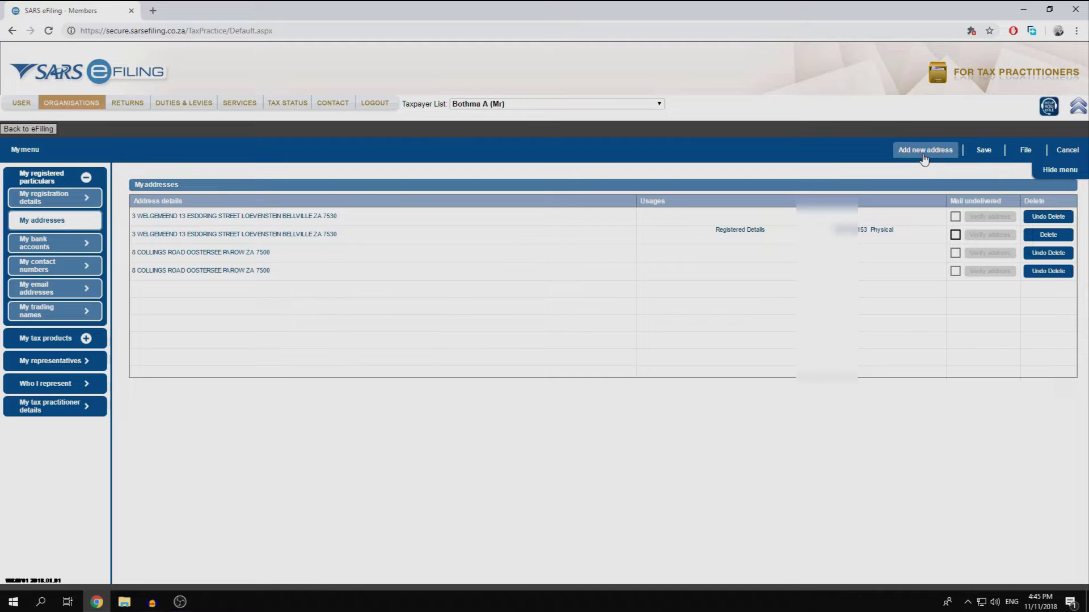
- File the RAV01 changes and continue to the Maintain Registered Details History
click(1027, 152)
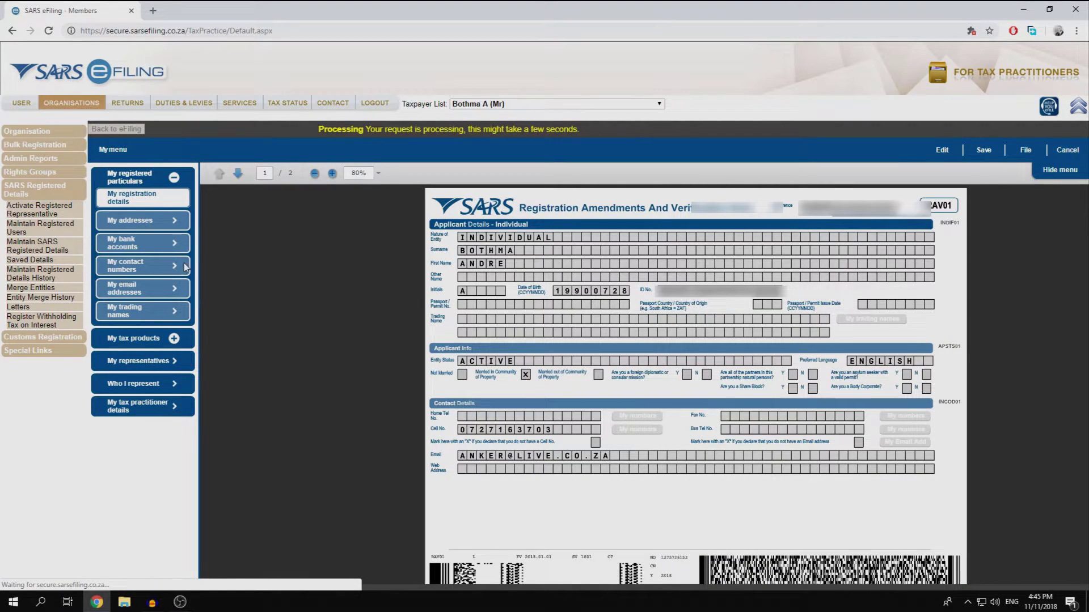
click(153, 246)
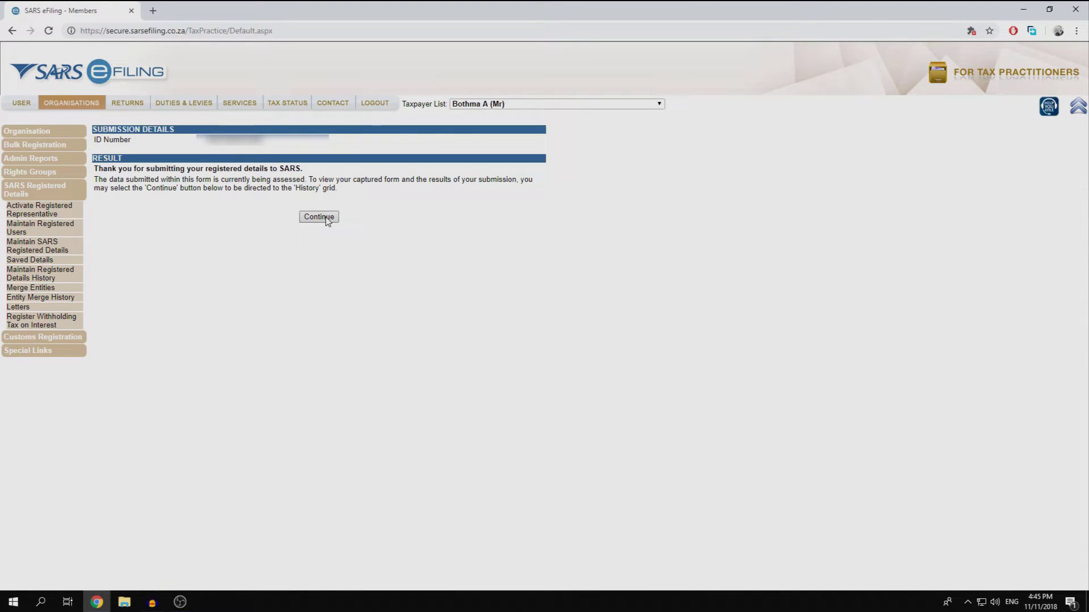
click(327, 218)
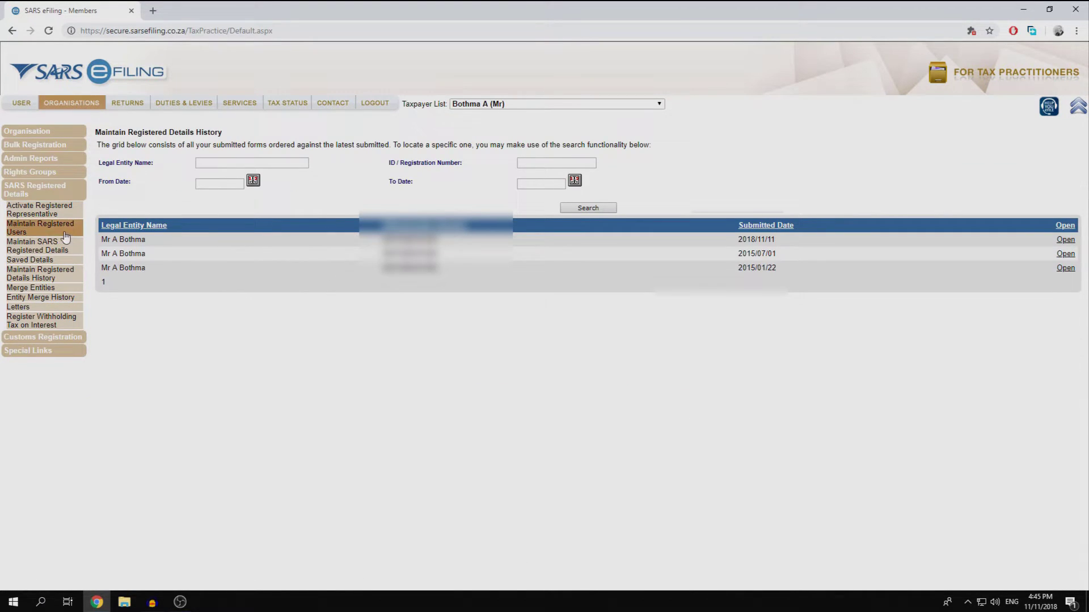
- Reload the registered details after accepting the declaration and review the My addresses list
click(57, 250)
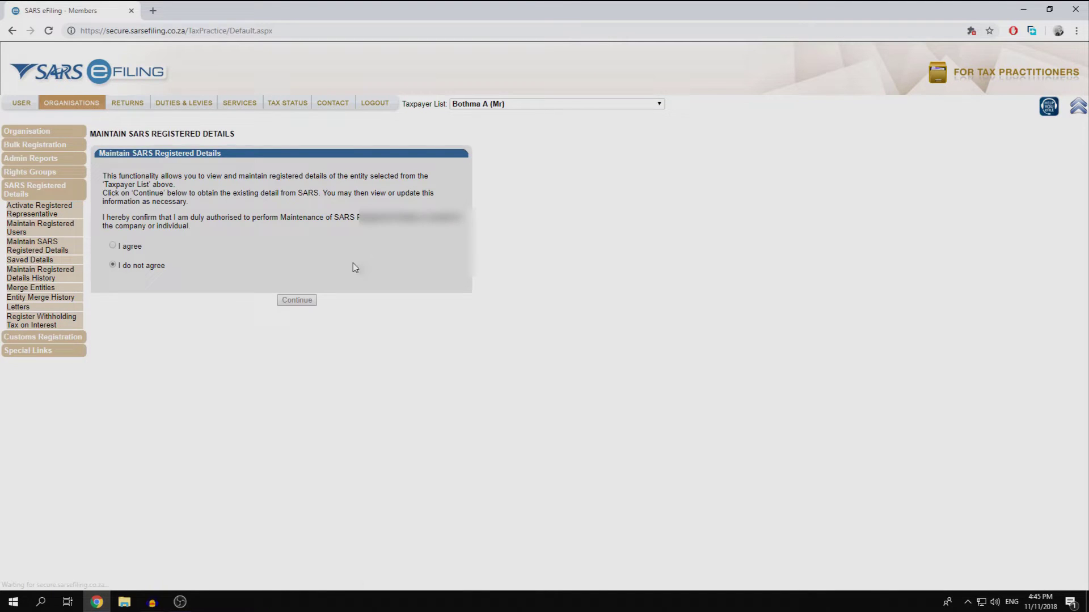
click(114, 246)
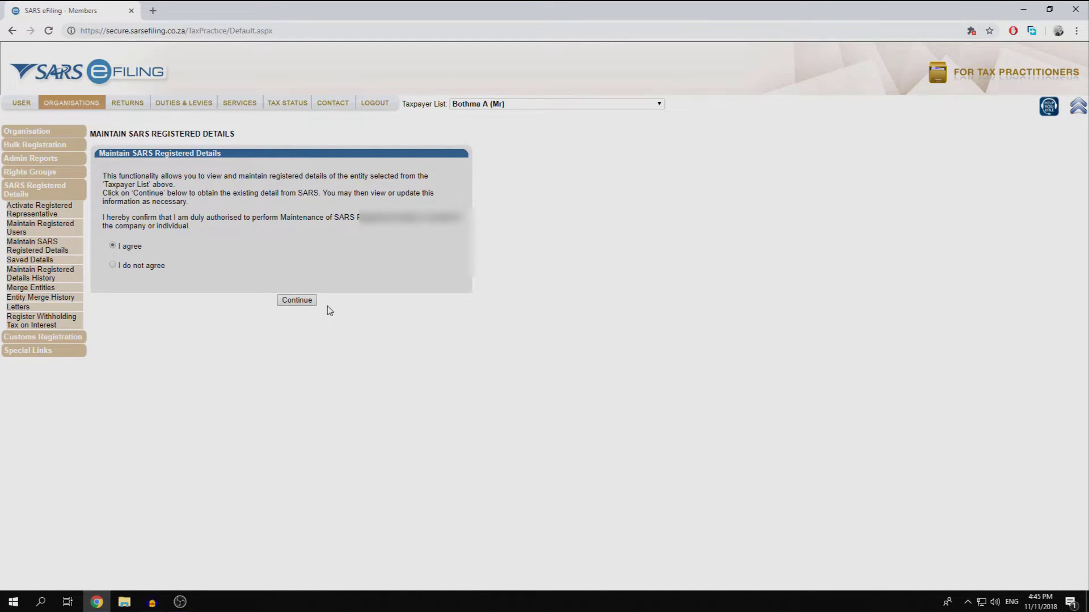
click(291, 301)
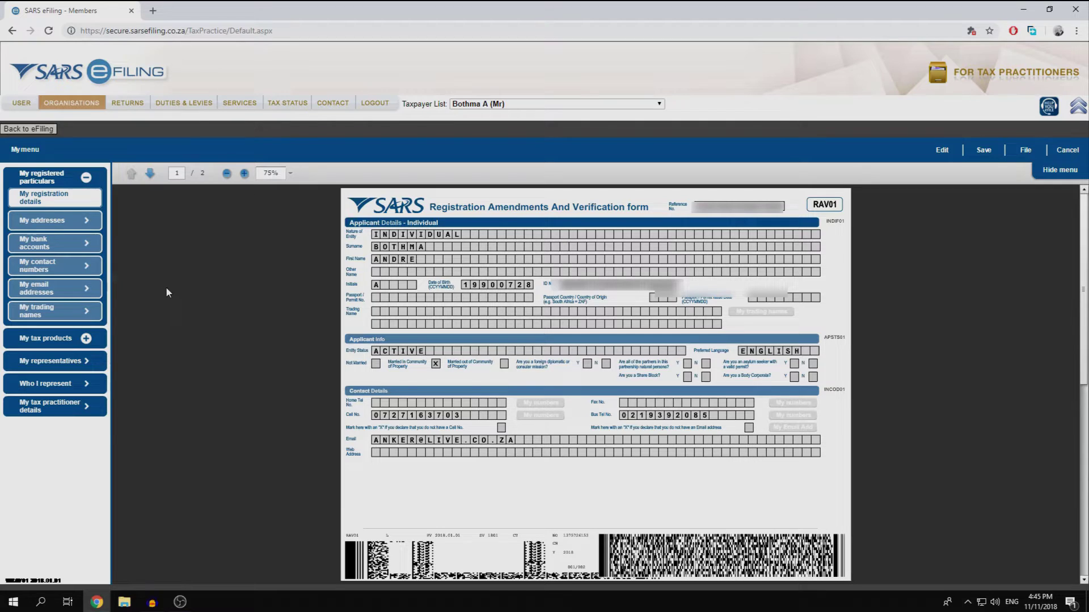
click(77, 221)
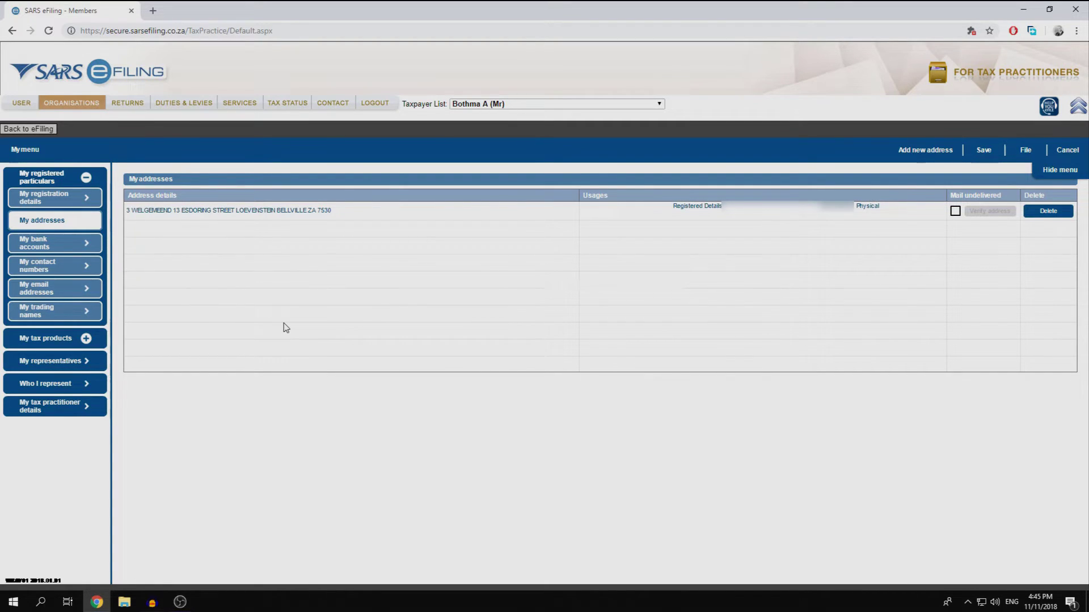
- Review the existing First National Bank account and start a new Cheque bank account
click(77, 240)
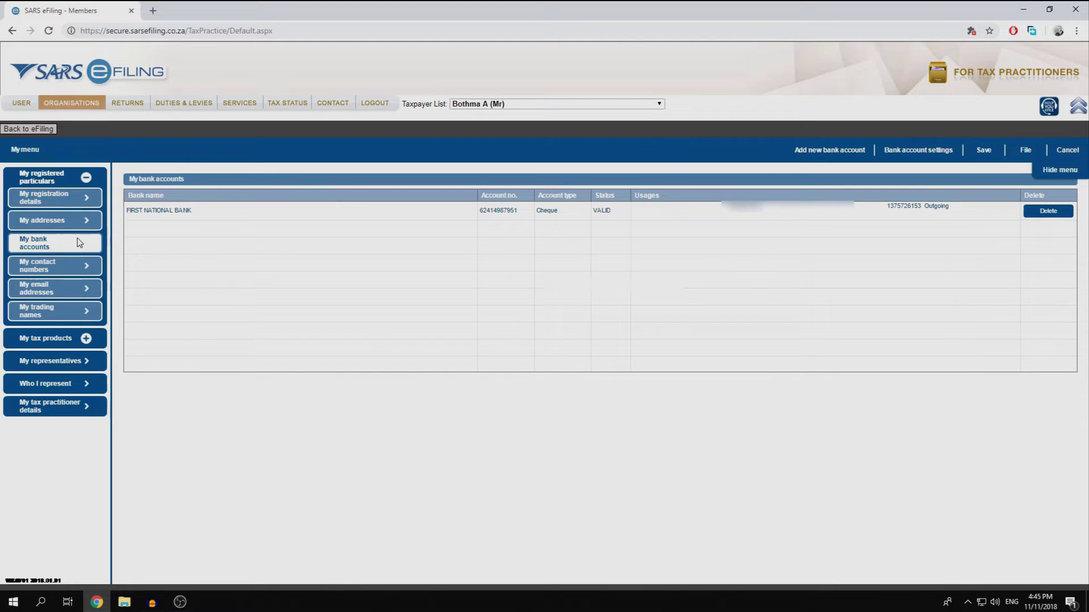
click(391, 216)
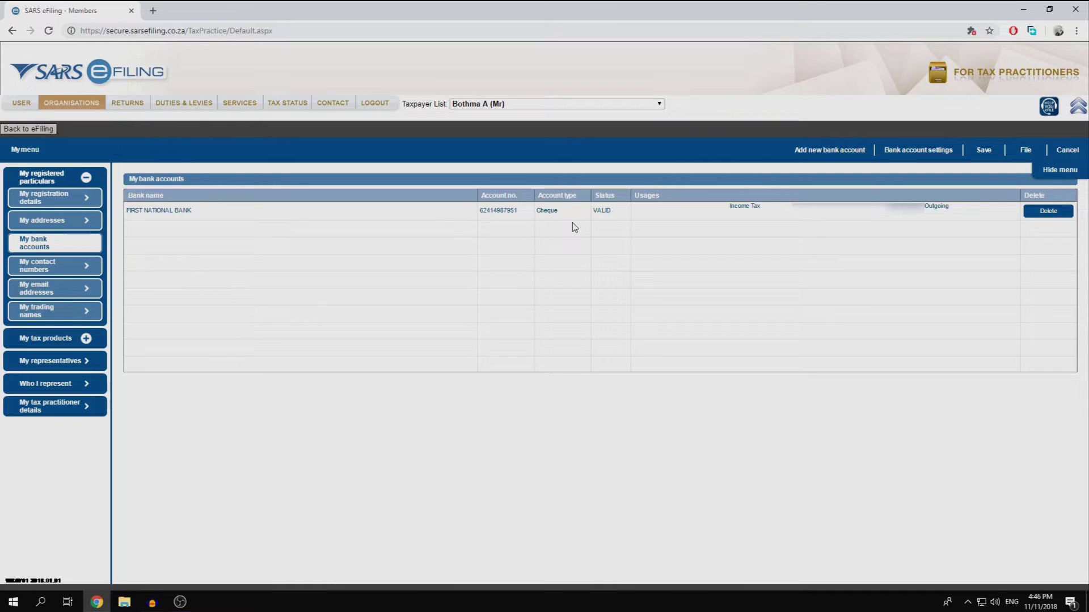
click(828, 152)
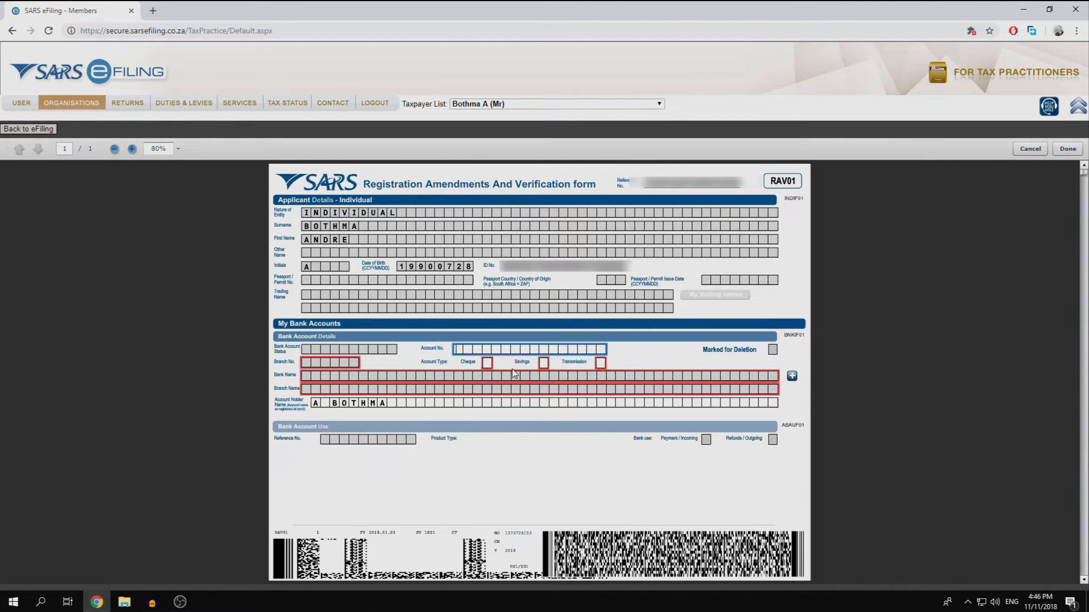
click(487, 363)
- Choose BANK OF ATHENS as the new account's bank, then cancel the form
click(792, 376)
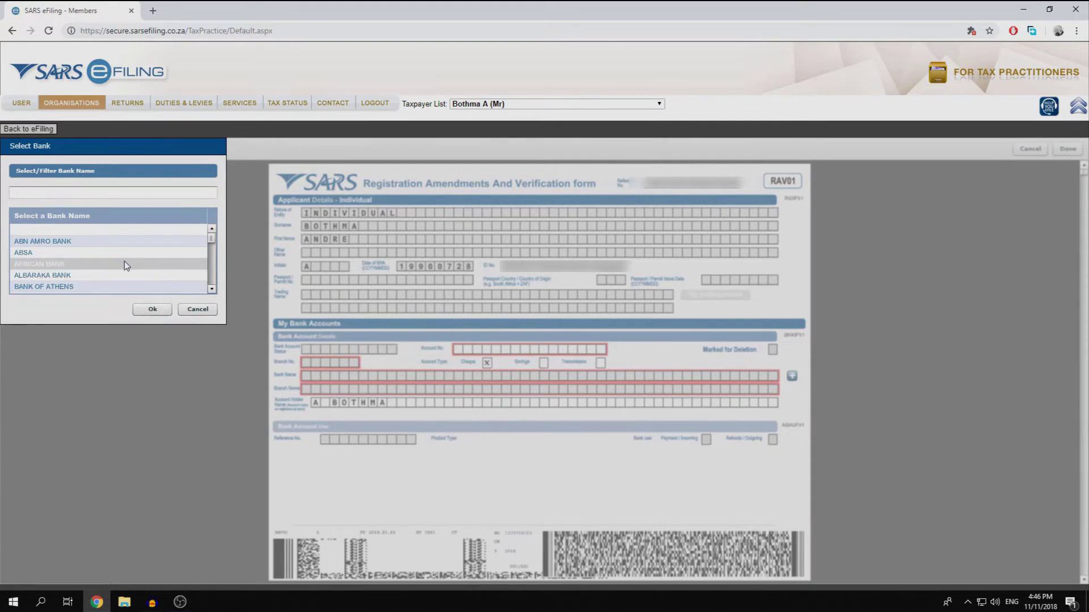
scroll(125, 265, down, 3)
scroll(125, 264, up, 3)
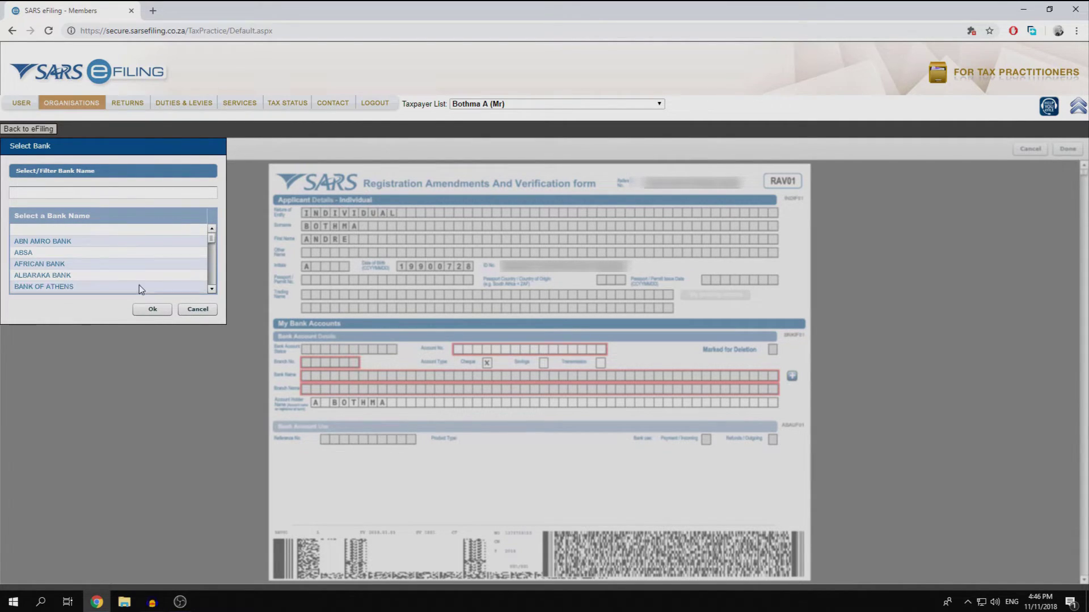
click(135, 284)
click(152, 309)
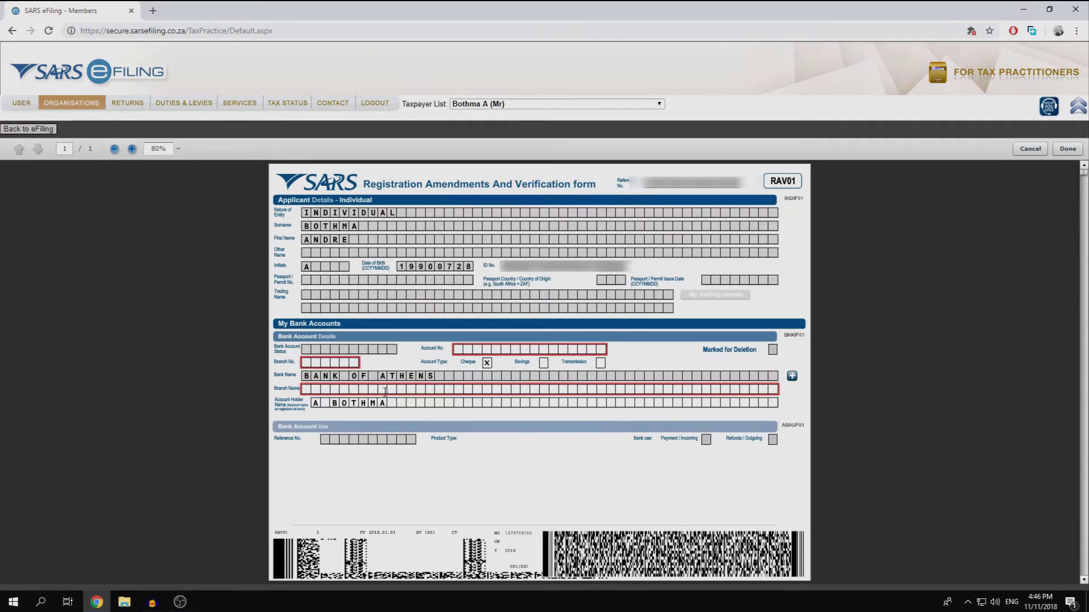
click(404, 390)
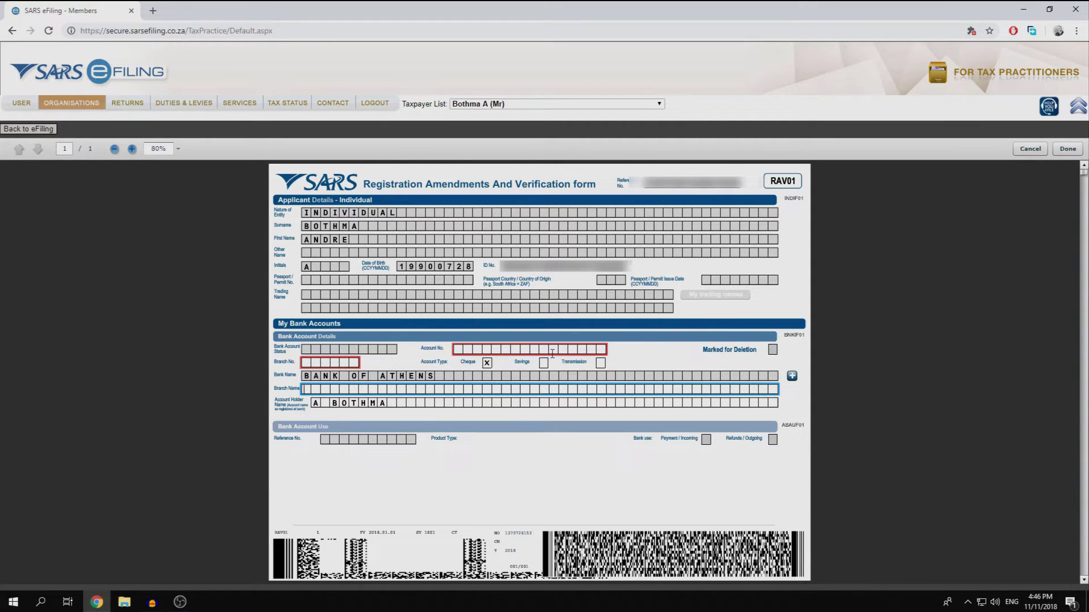
click(1029, 150)
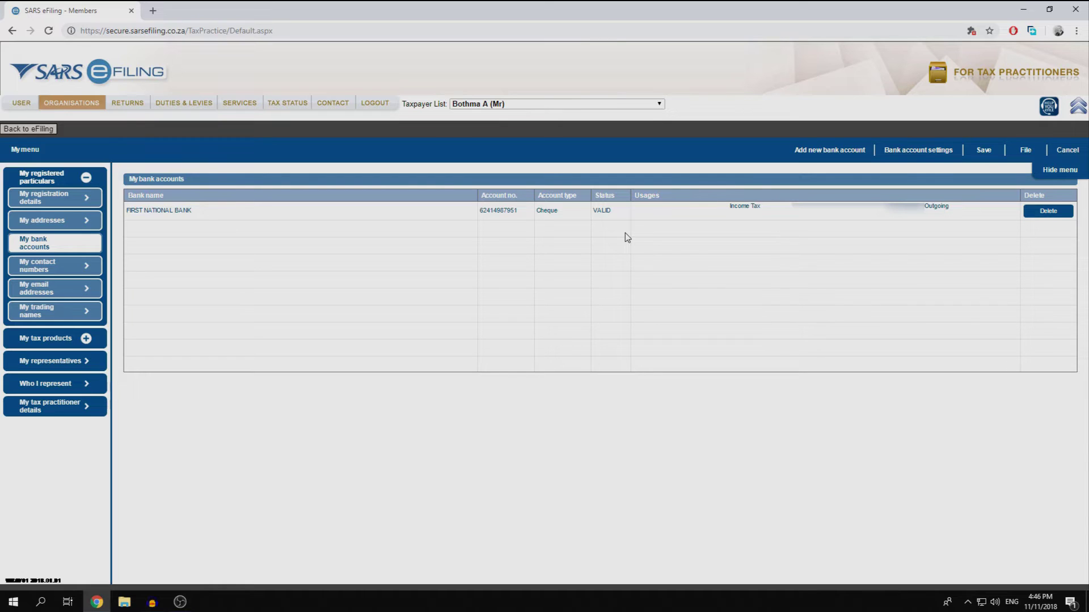
- Mark contact numbers 1, 3 and 4 for deletion in My contact numbers
click(50, 274)
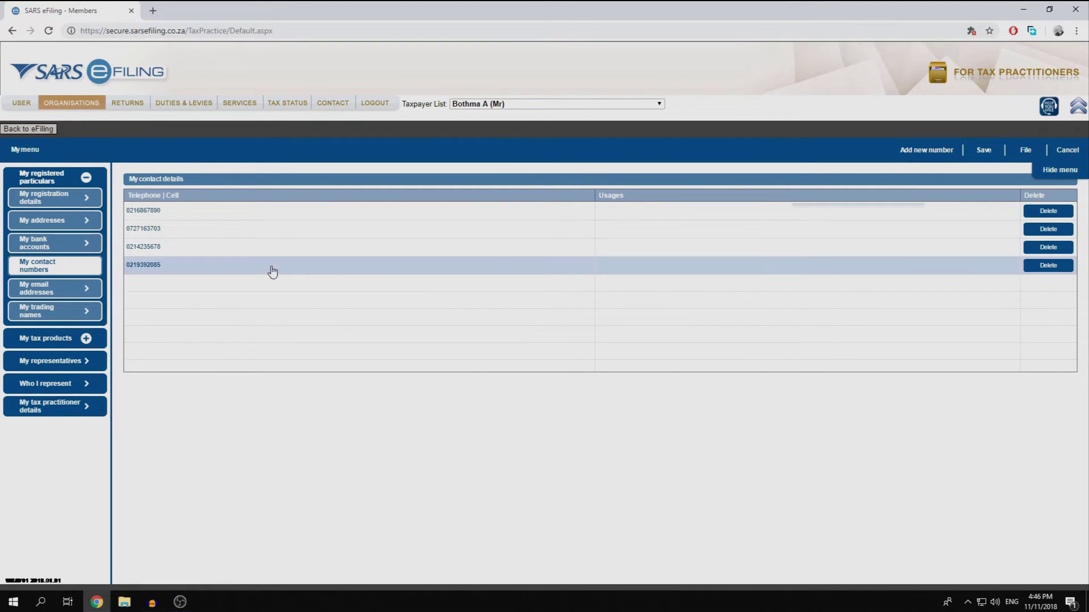
click(1048, 211)
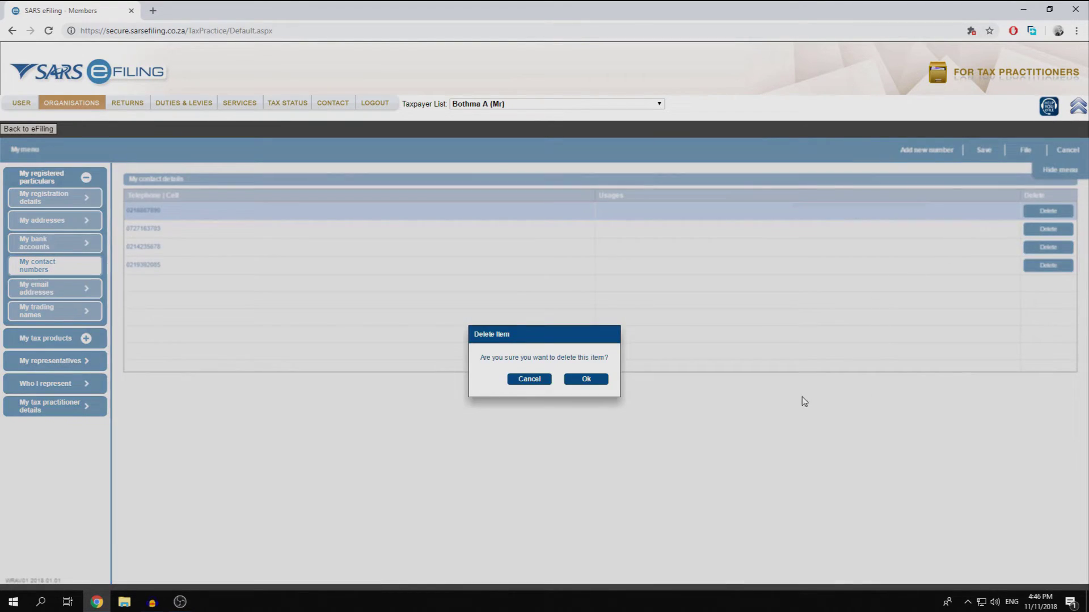
click(604, 381)
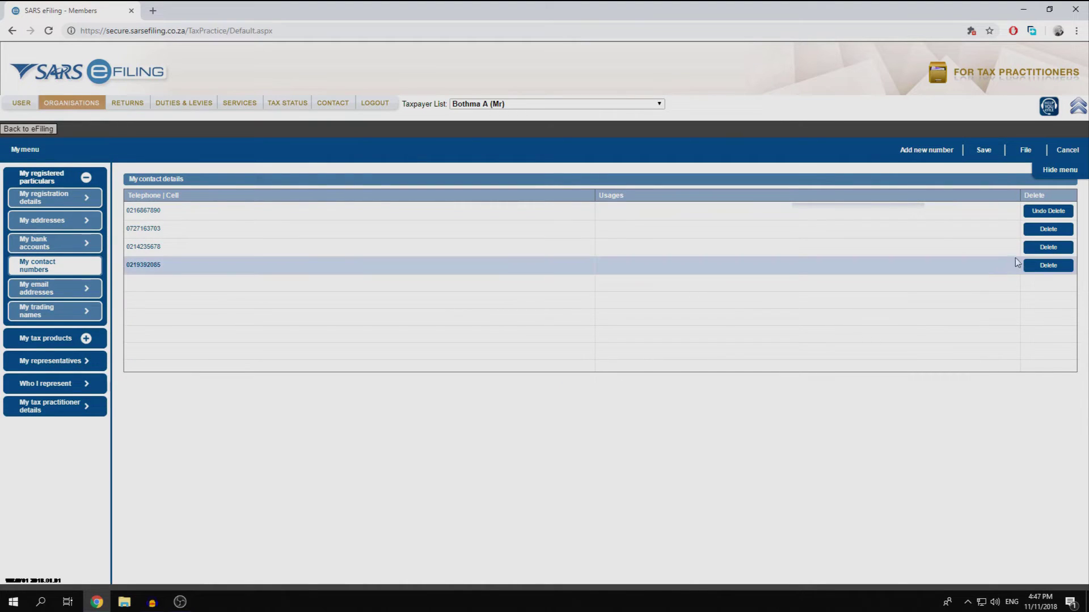
click(1048, 247)
click(578, 379)
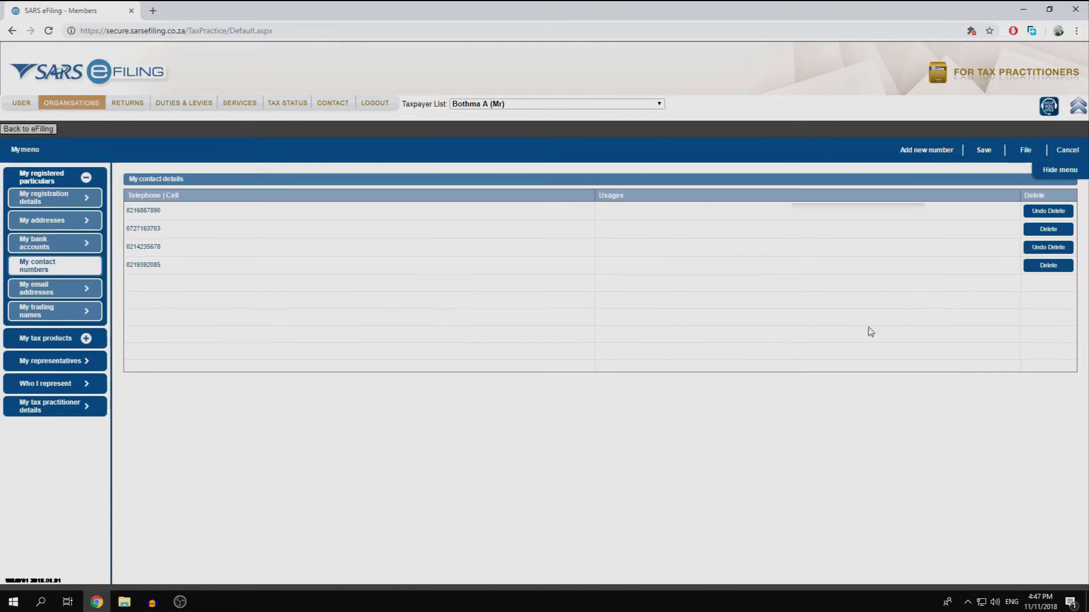
click(1048, 265)
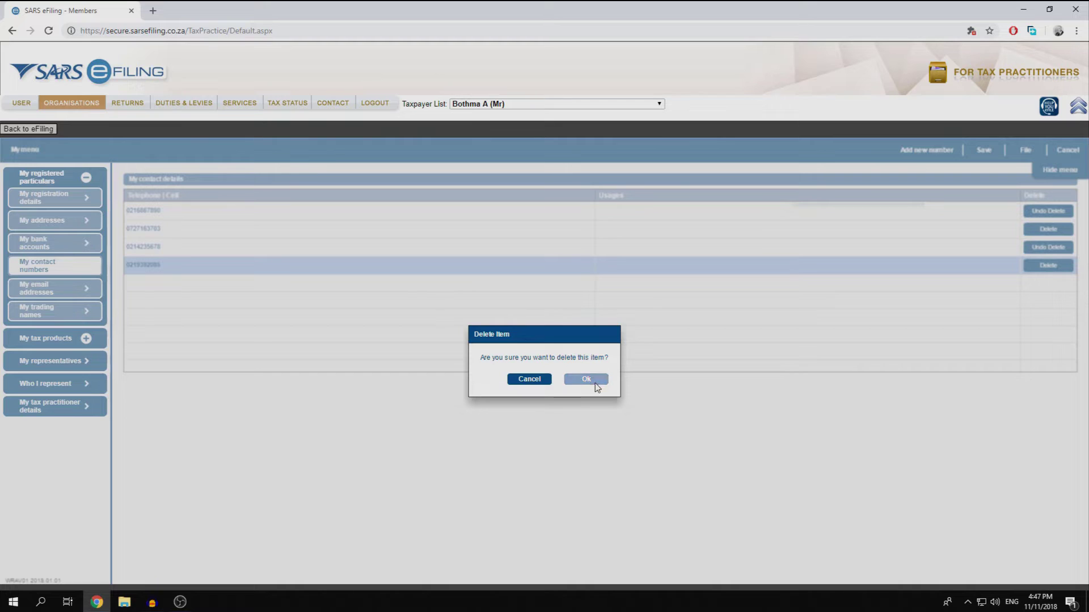
click(597, 388)
- Mark email addresses 2 and 3 for deletion, then view My trading names
click(83, 286)
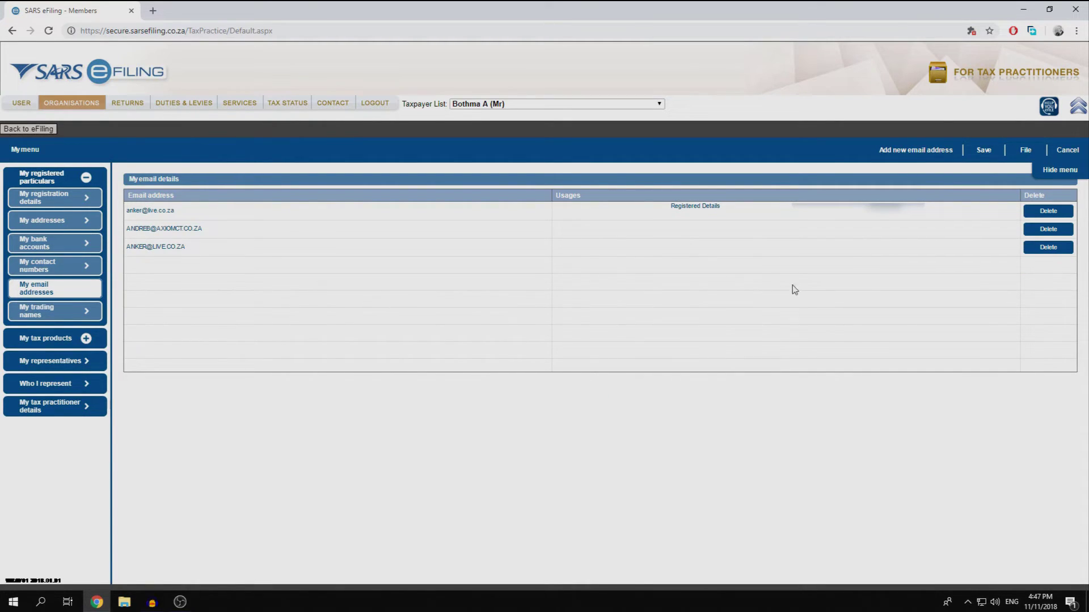
click(1048, 229)
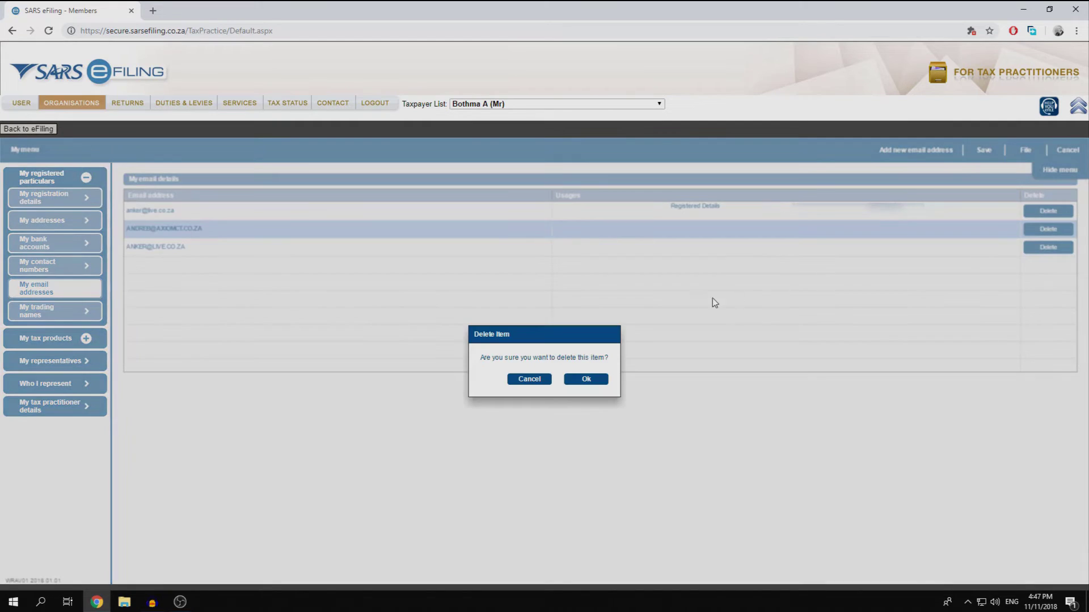
click(587, 382)
click(1055, 247)
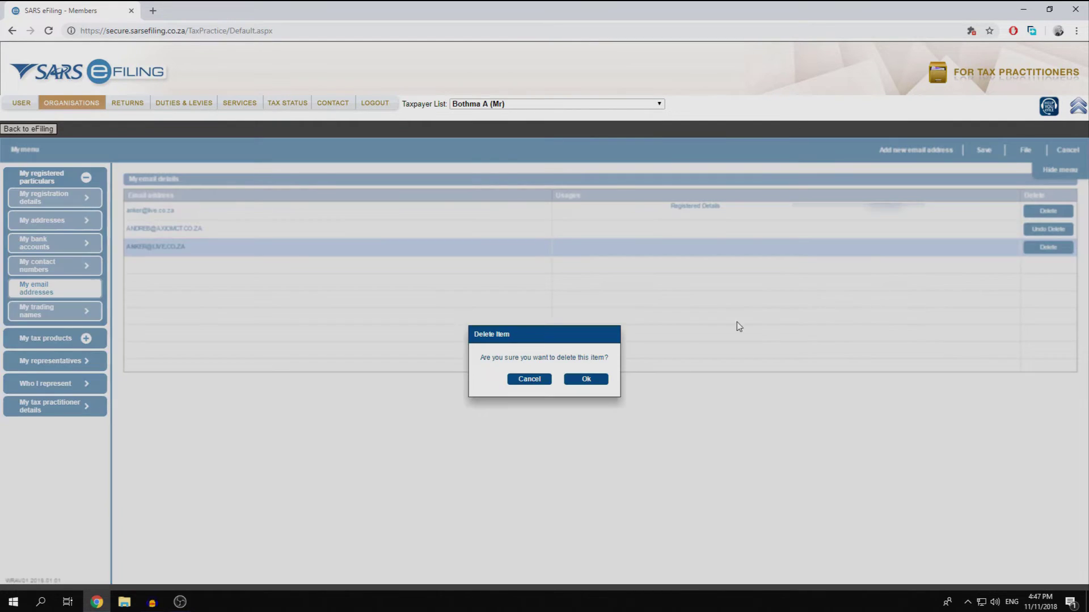
click(595, 383)
click(89, 317)
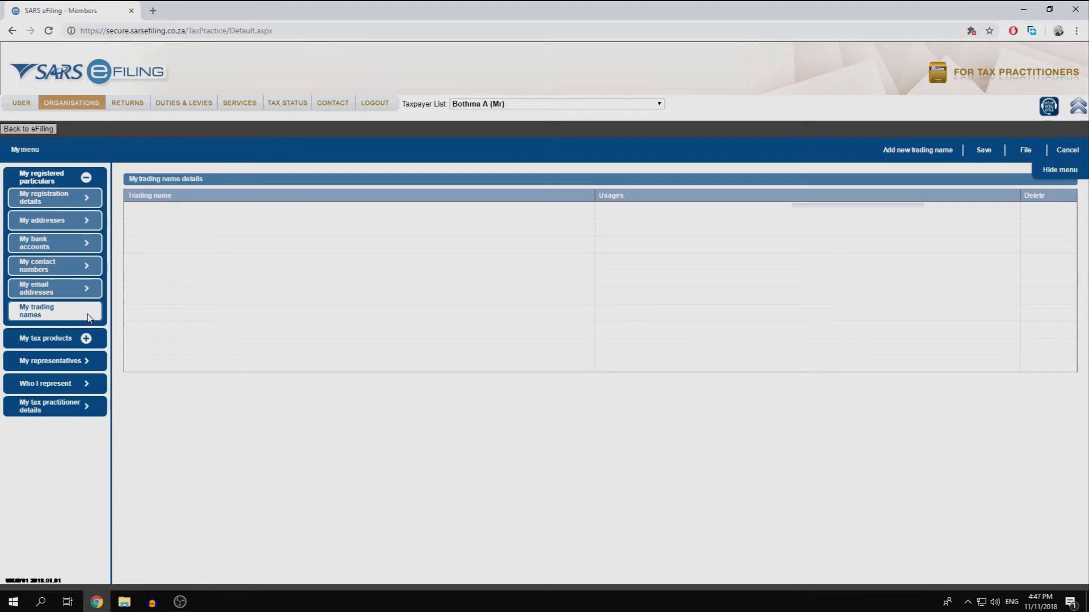
- Open the active RAV01 Income tax registration under My tax products > Revenue and review its bank details
click(86, 339)
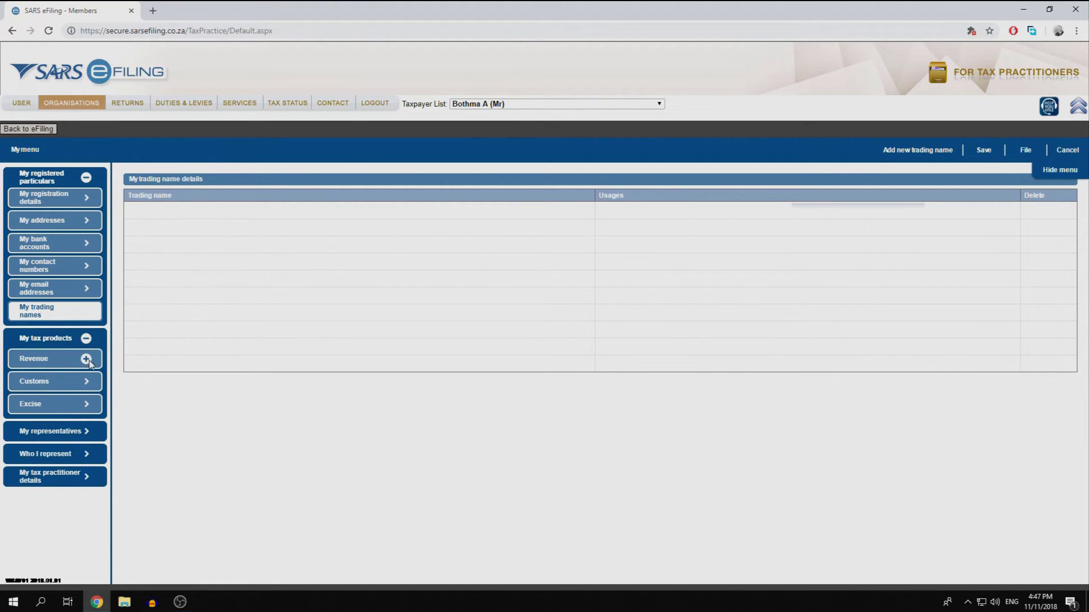
click(86, 359)
click(88, 377)
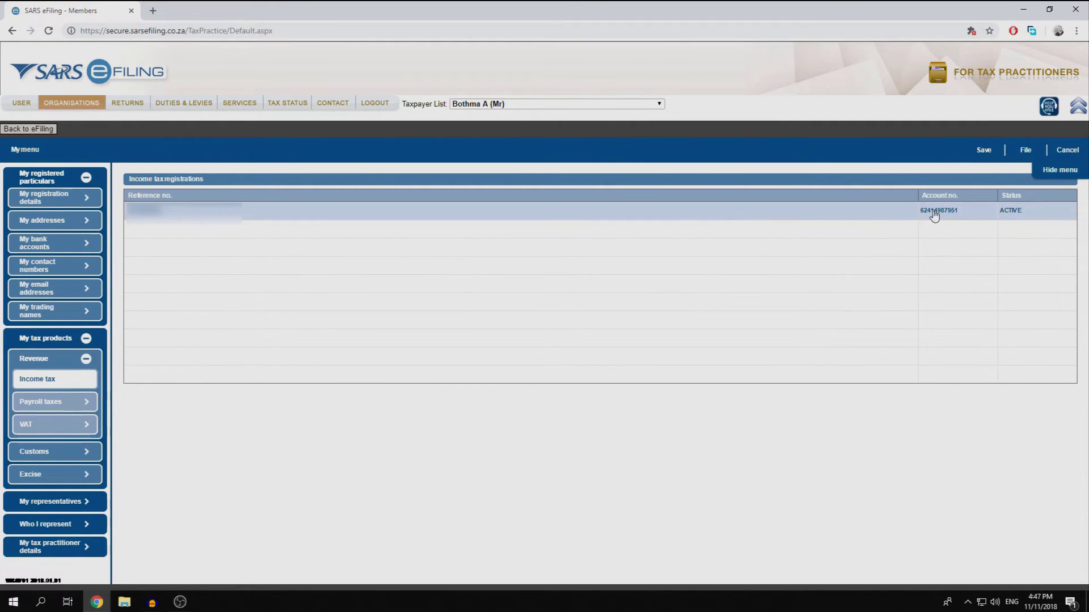
click(799, 219)
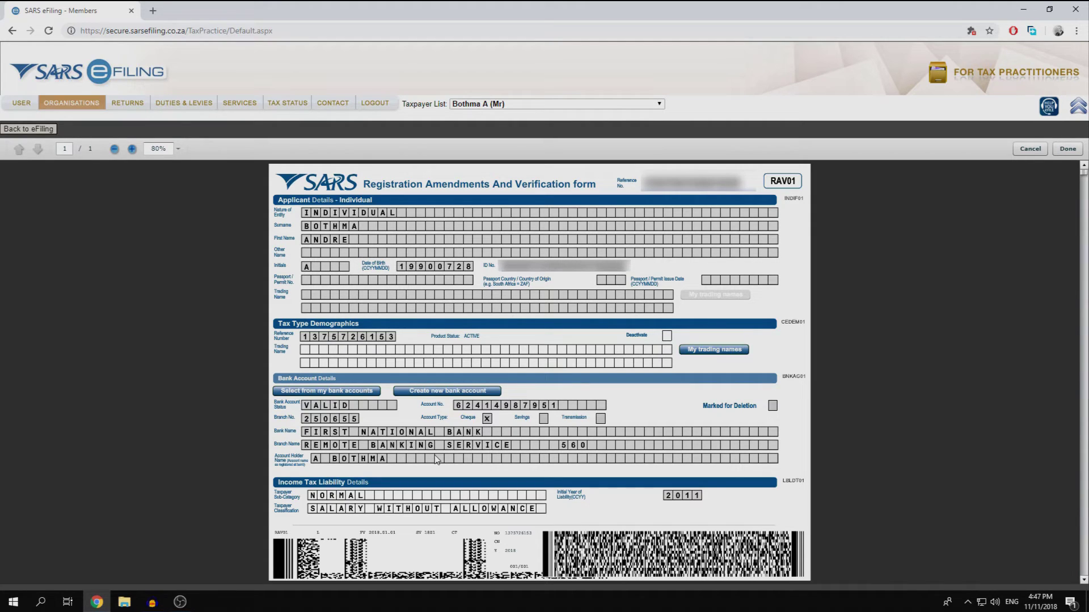
click(1062, 149)
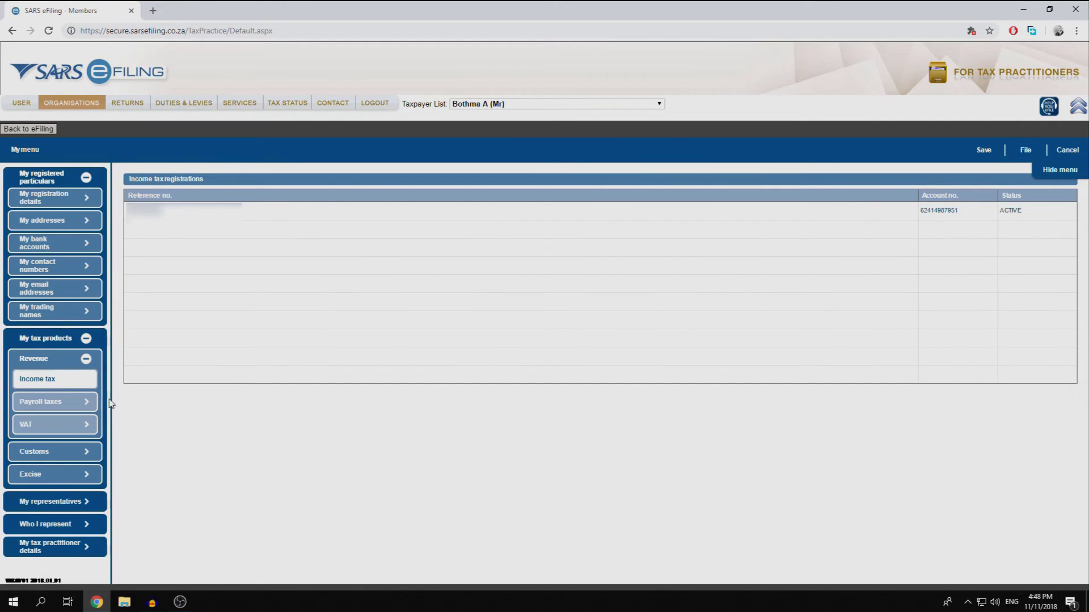
click(86, 339)
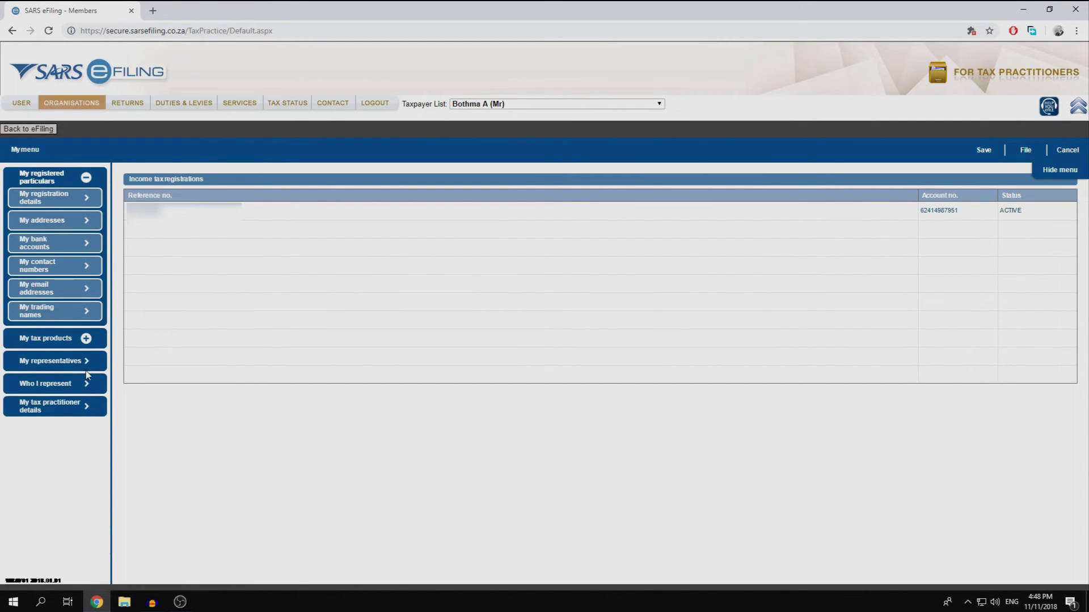
click(84, 359)
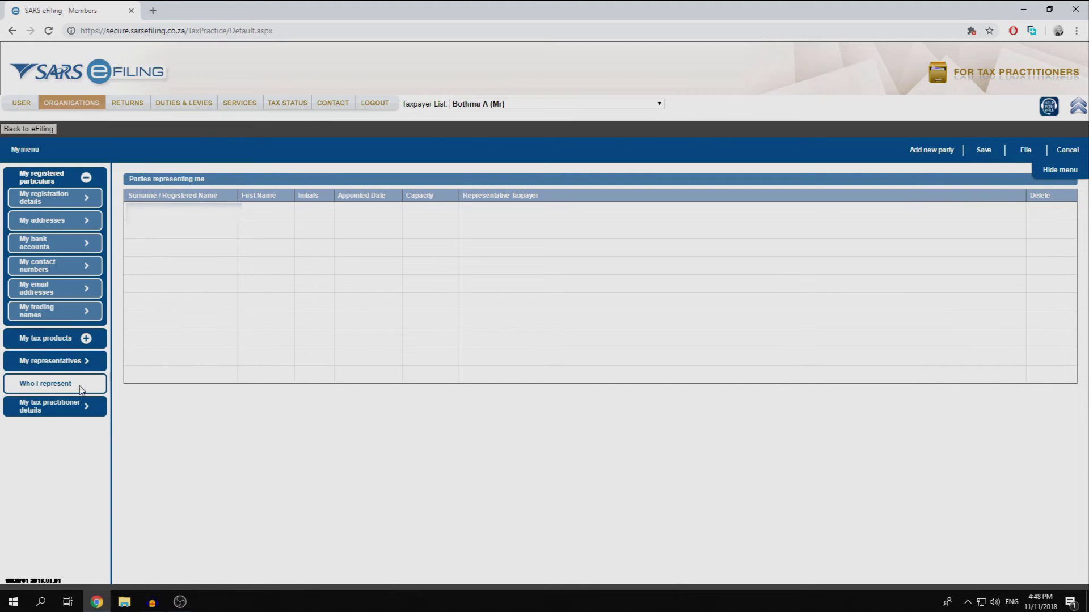
click(78, 405)
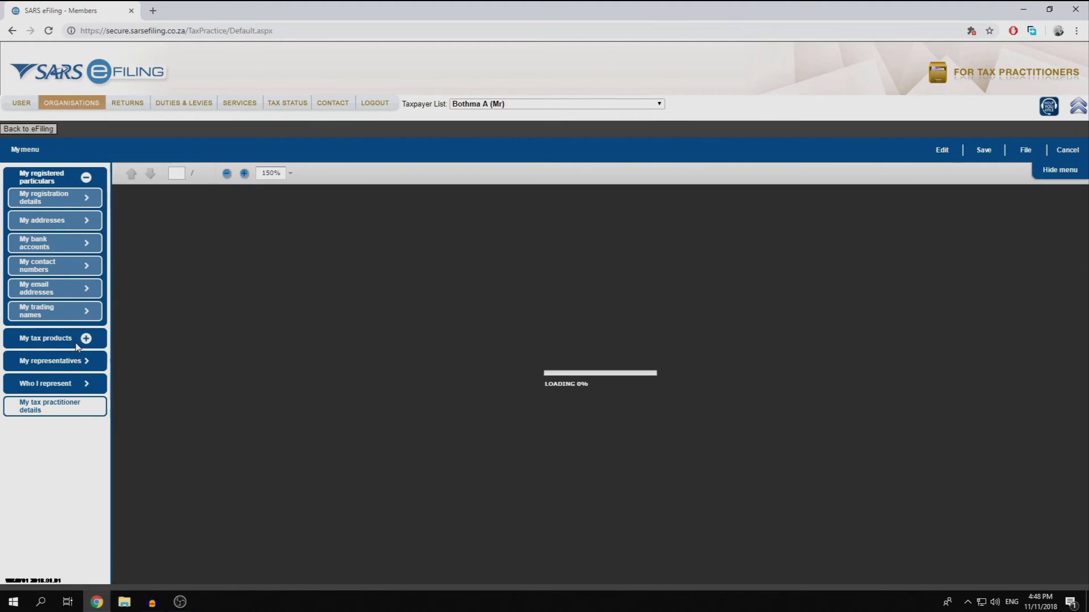
click(85, 344)
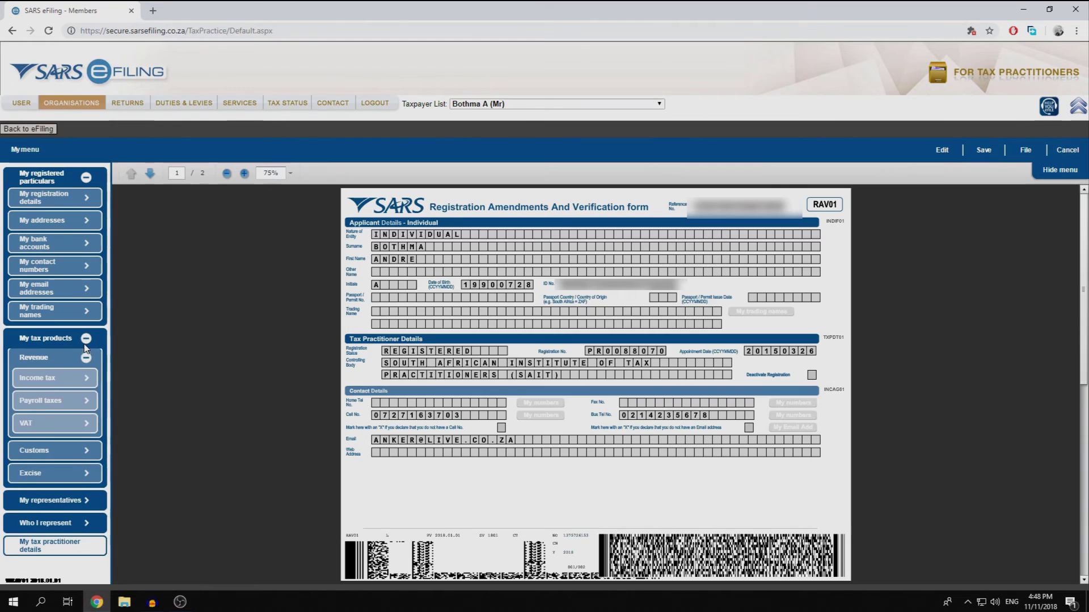
click(84, 344)
click(84, 344)
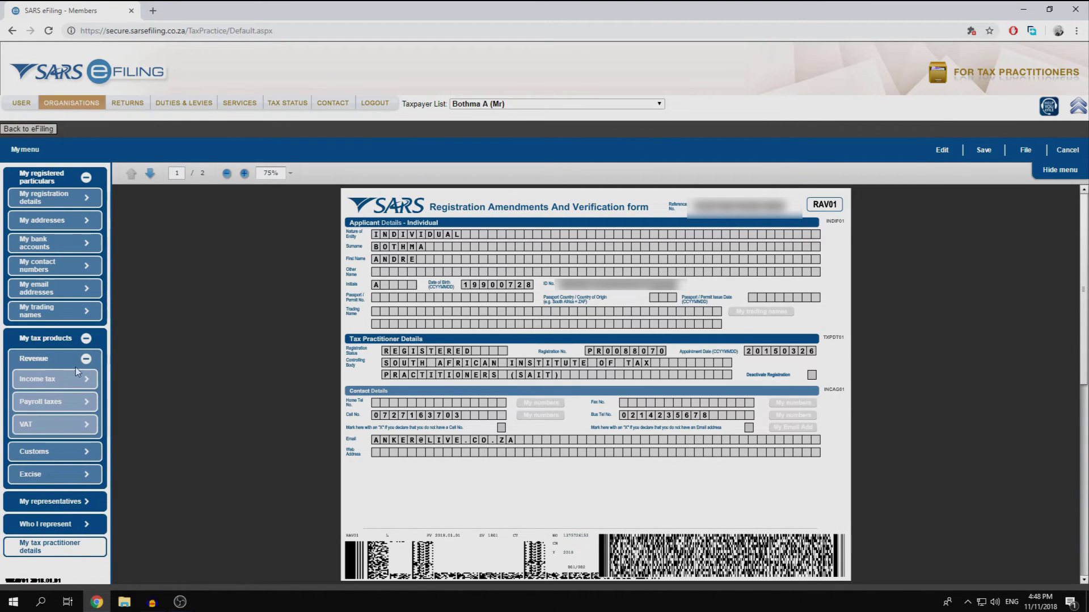
click(62, 379)
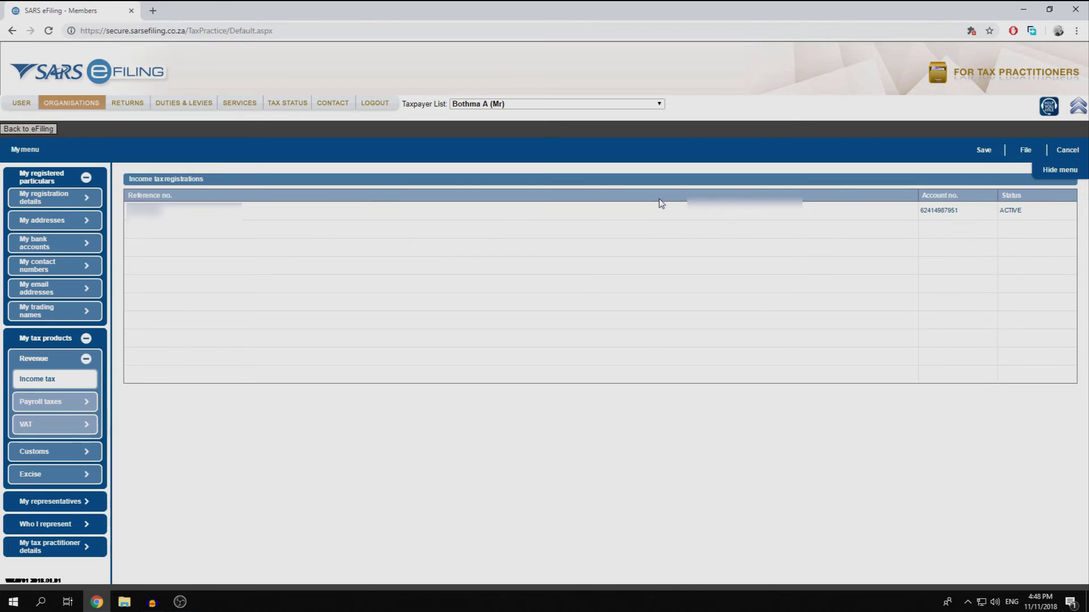
- File the updated registration details with SARS and expand the Organisation menu
click(1032, 153)
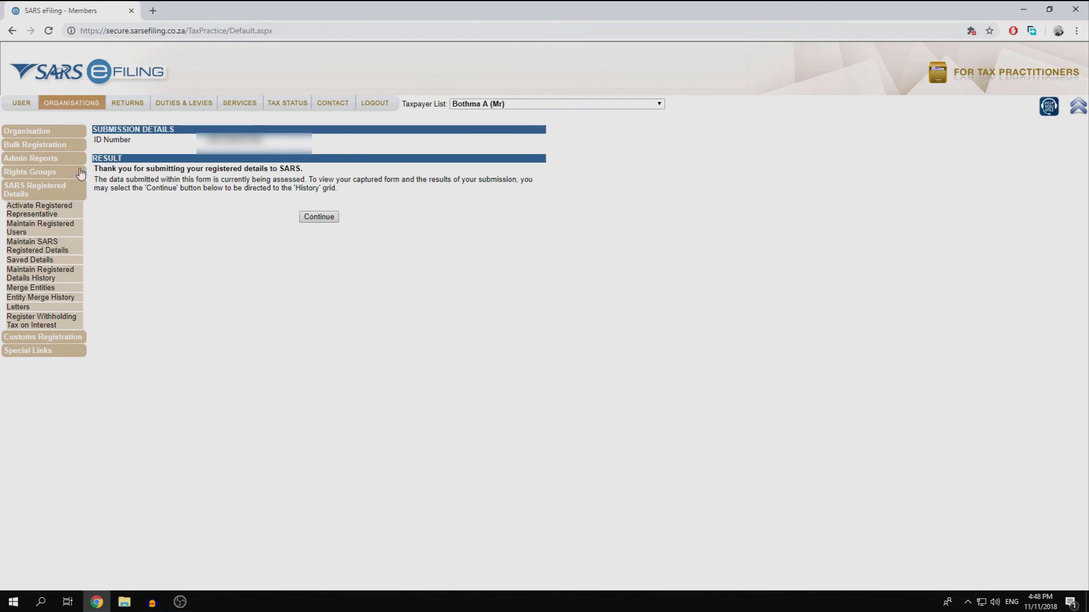
click(54, 132)
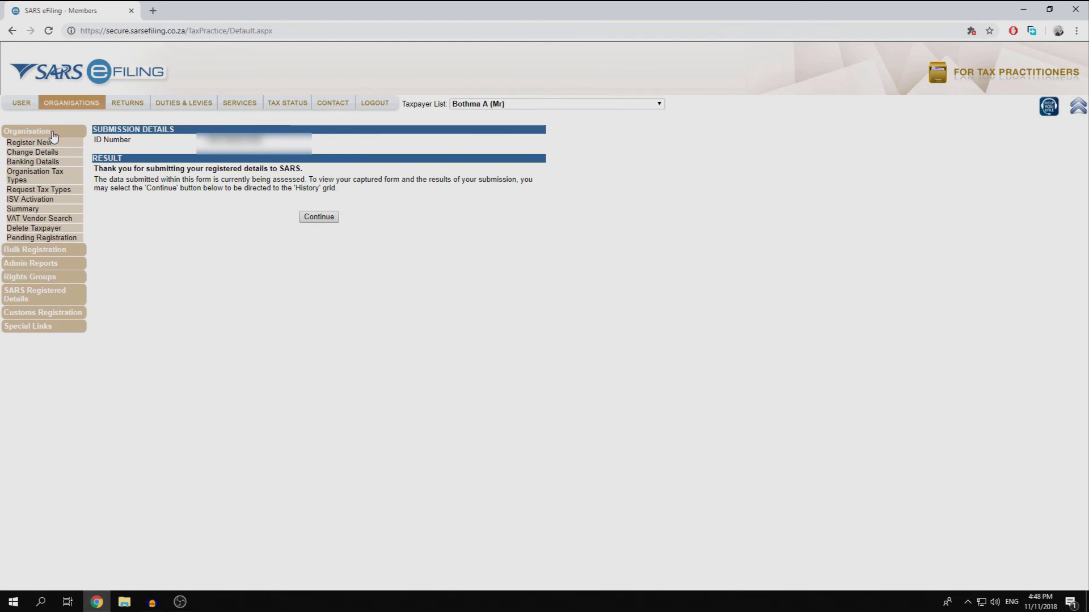
- Check Organisation Tax Types shows Individual Income Tax and IT Admin Penalty successfully activated
click(55, 181)
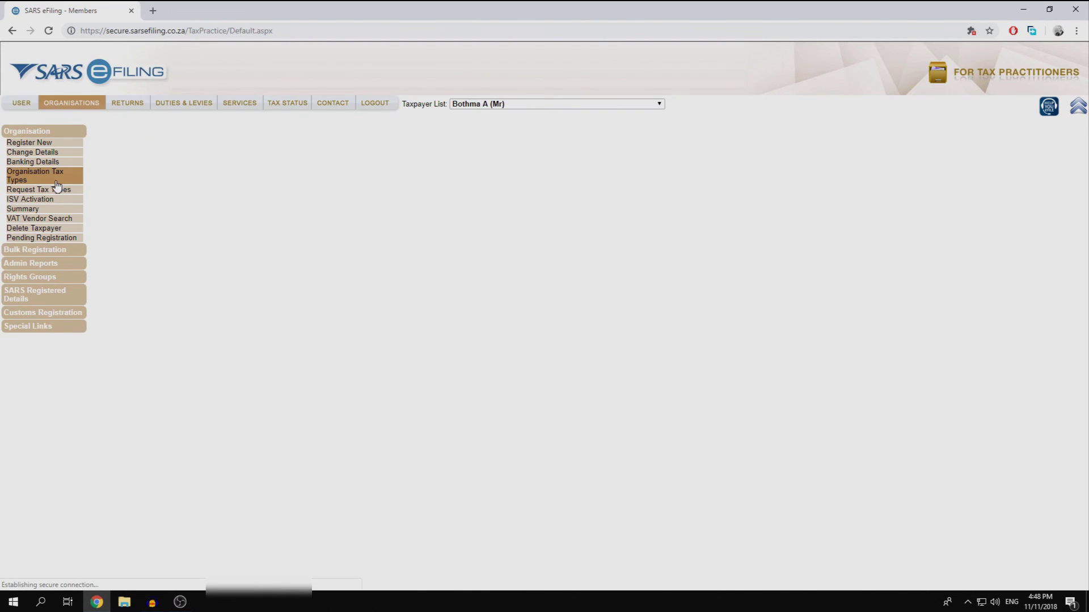
scroll(204, 255, down, 4)
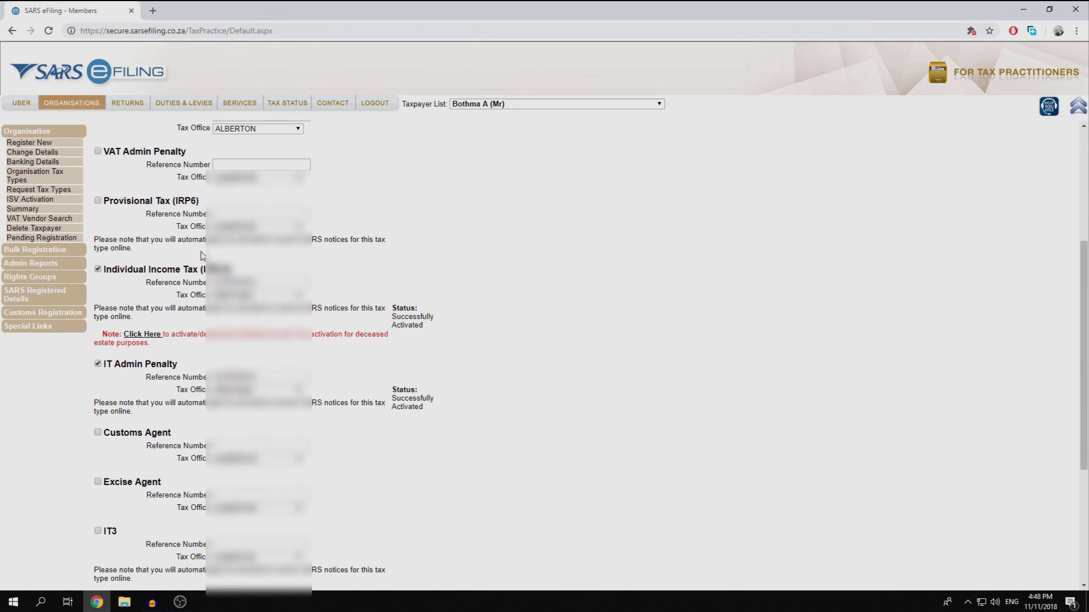